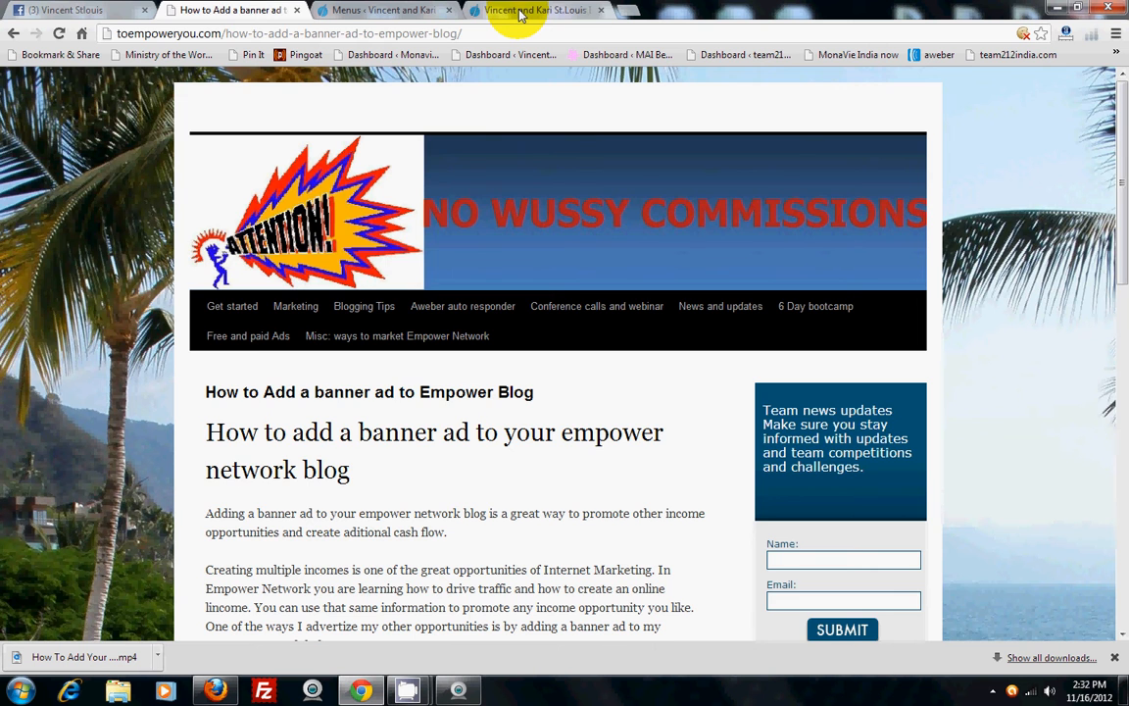
Step: Review the blog's home page, including its navigation menu and latest post excerpts
{"action": "left_click", "coordinate": [520, 14]}
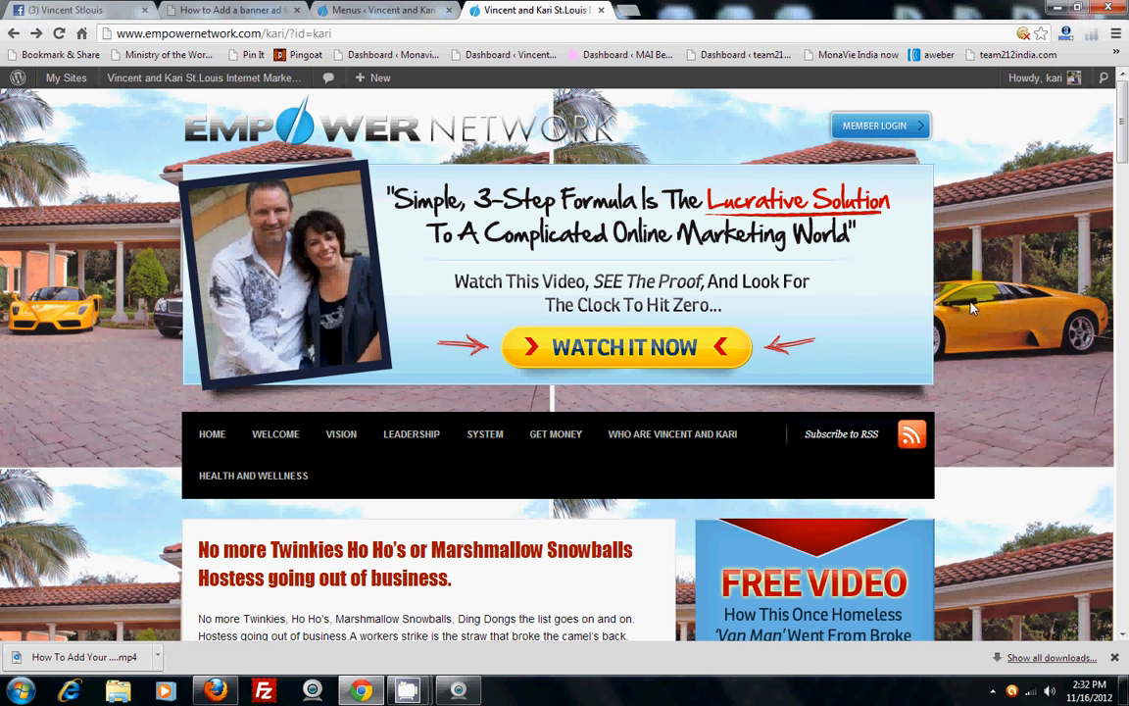
{"action": "scroll", "coordinate": [876, 279], "scroll_direction": "down", "scroll_amount": 3}
{"action": "scroll", "coordinate": [411, 353], "scroll_direction": "down", "scroll_amount": 3}
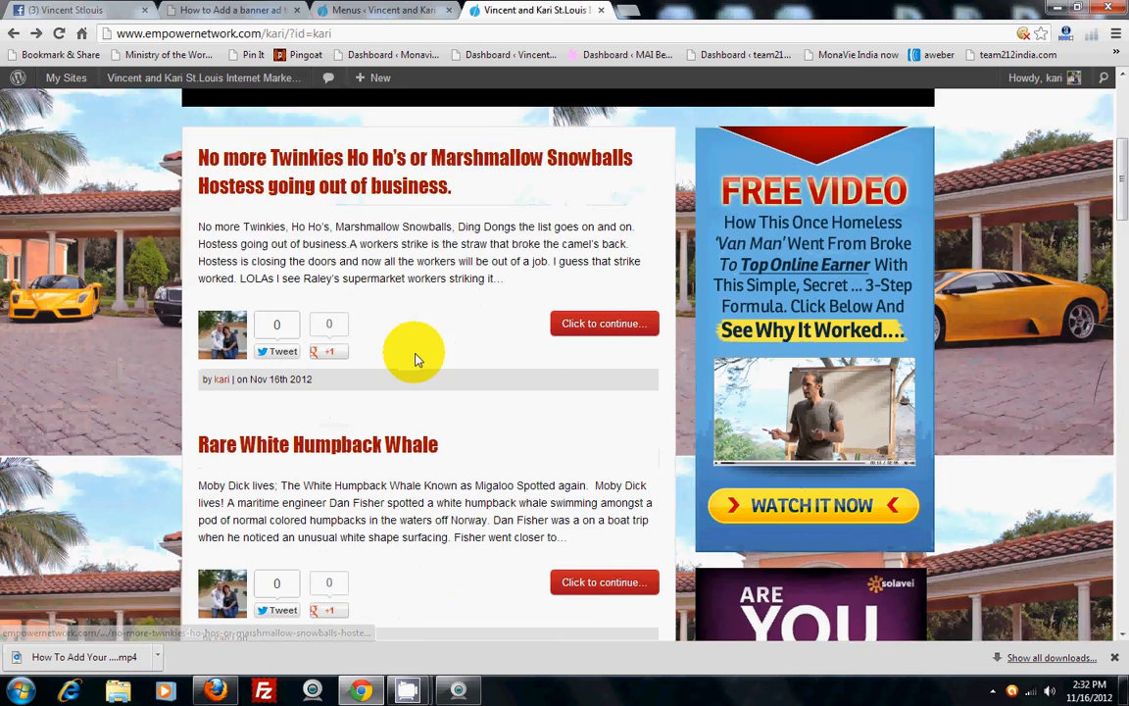
{"action": "scroll", "coordinate": [411, 383], "scroll_direction": "up", "scroll_amount": 6}
{"action": "scroll", "coordinate": [461, 524], "scroll_direction": "down", "scroll_amount": 2}
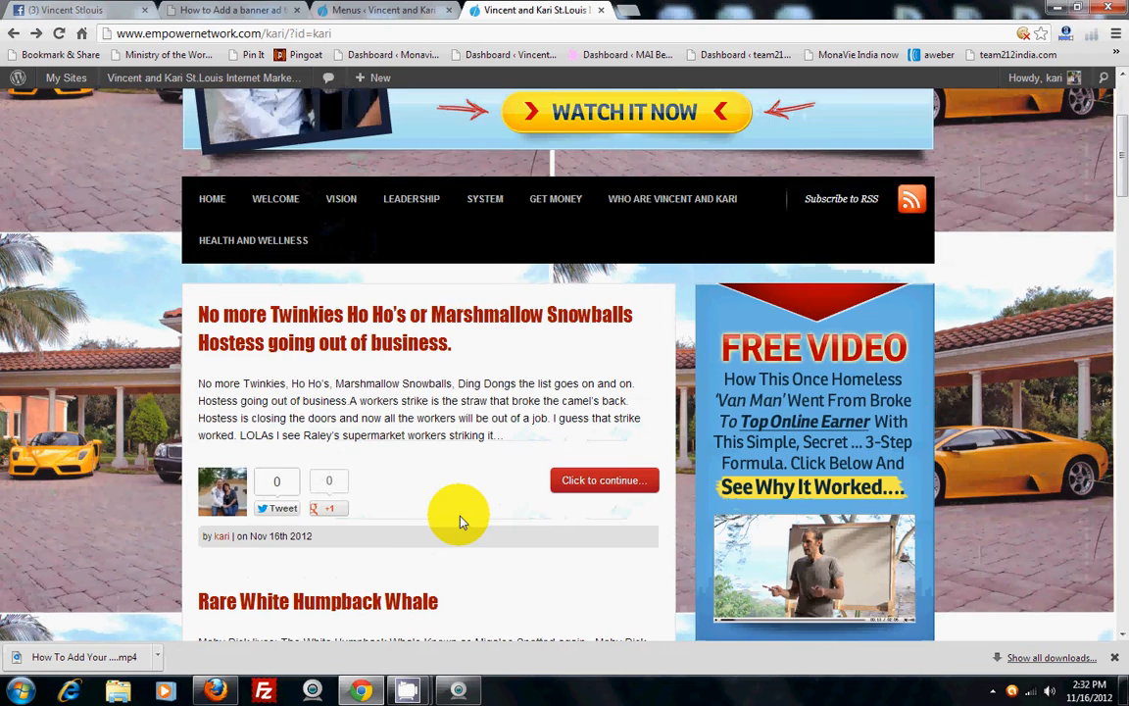
{"action": "scroll", "coordinate": [460, 519], "scroll_direction": "up", "scroll_amount": 2}
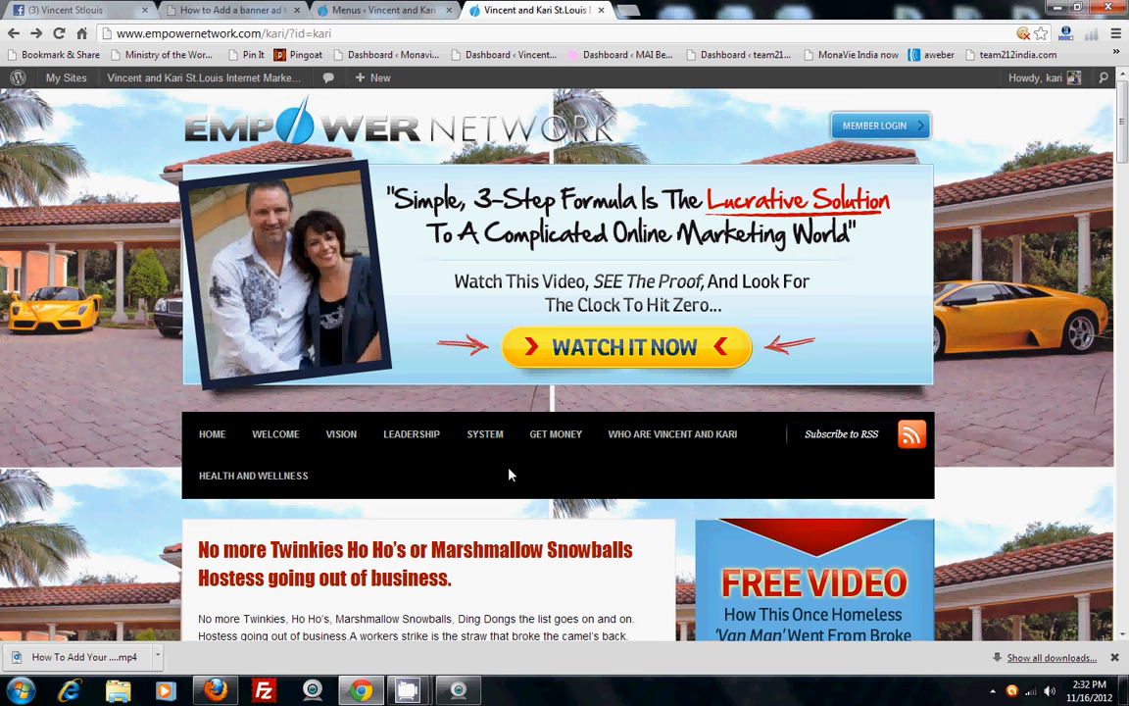
Step: Open the blog's Reading Settings from its admin dashboard
{"action": "left_click", "coordinate": [356, 12]}
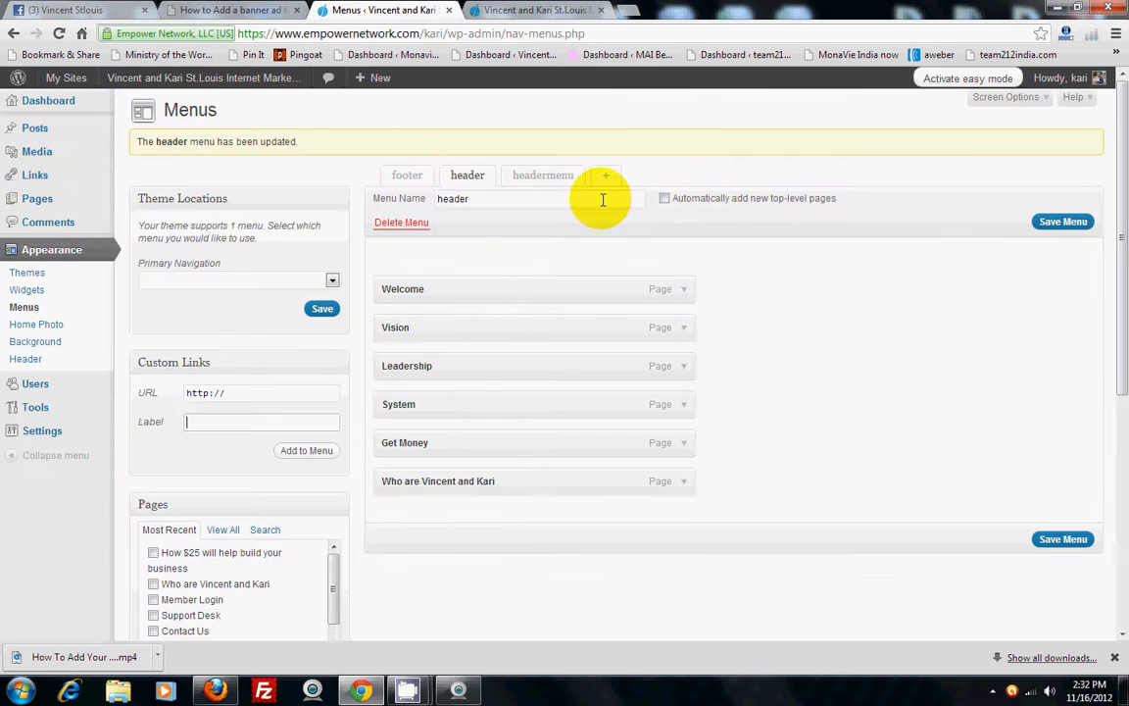
{"action": "left_click", "coordinate": [53, 106]}
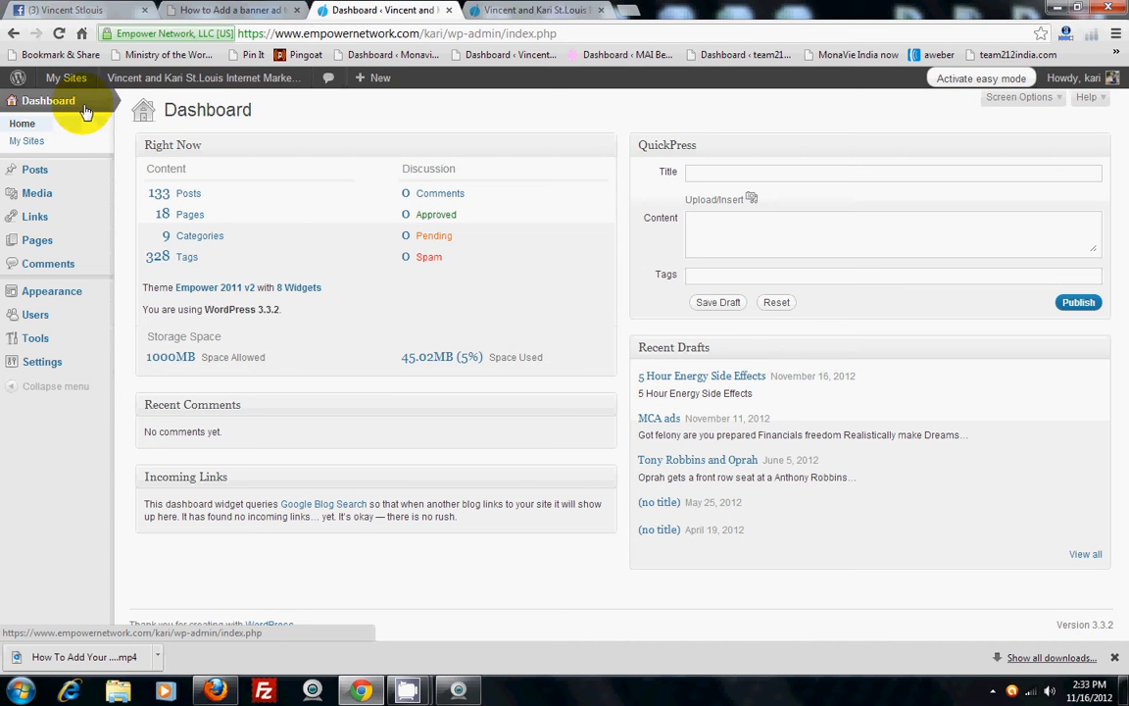
{"action": "mouse_move", "coordinate": [61, 294]}
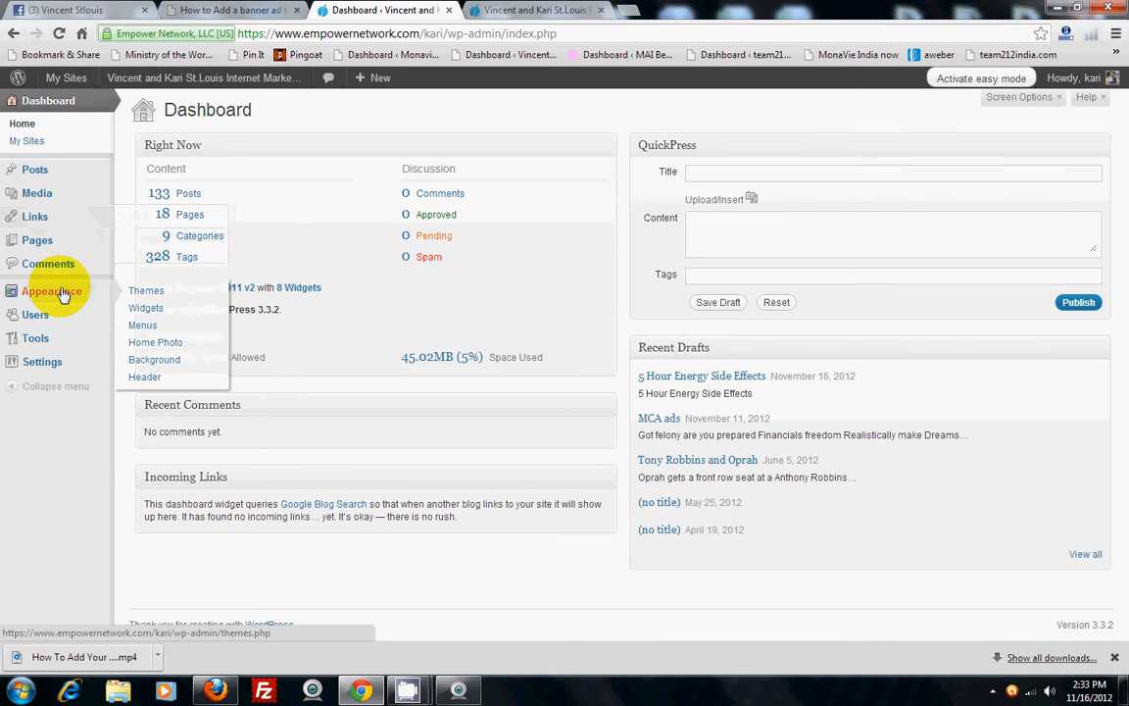
{"action": "mouse_move", "coordinate": [43, 364]}
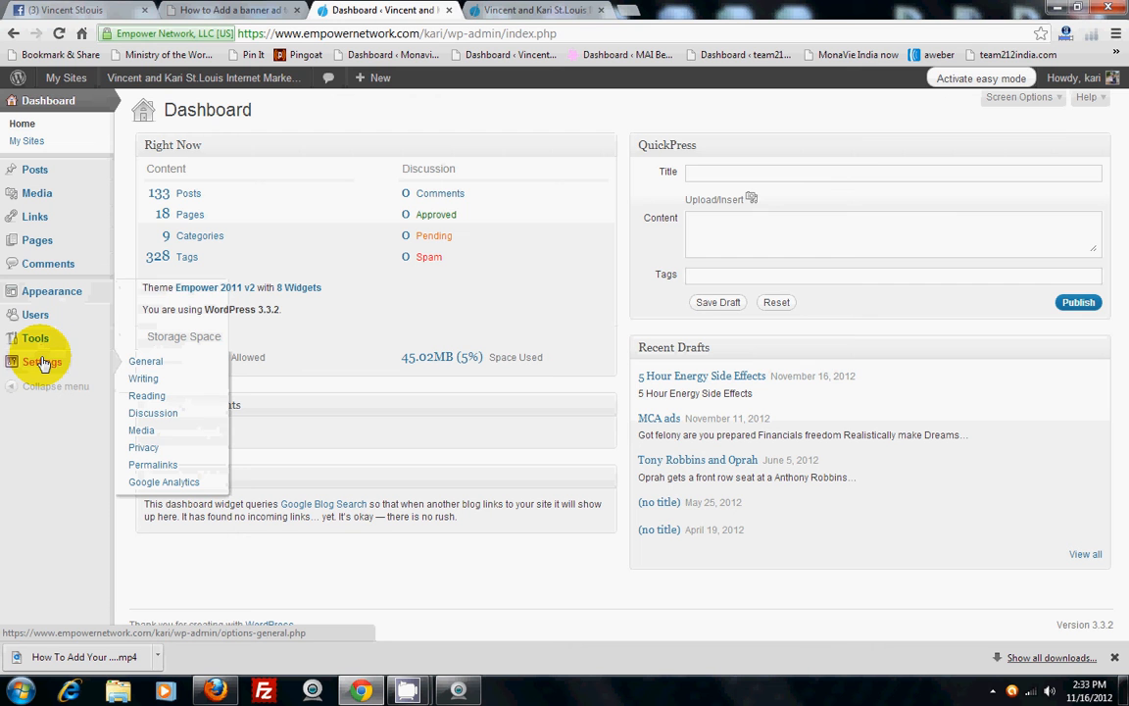
{"action": "left_click", "coordinate": [162, 402]}
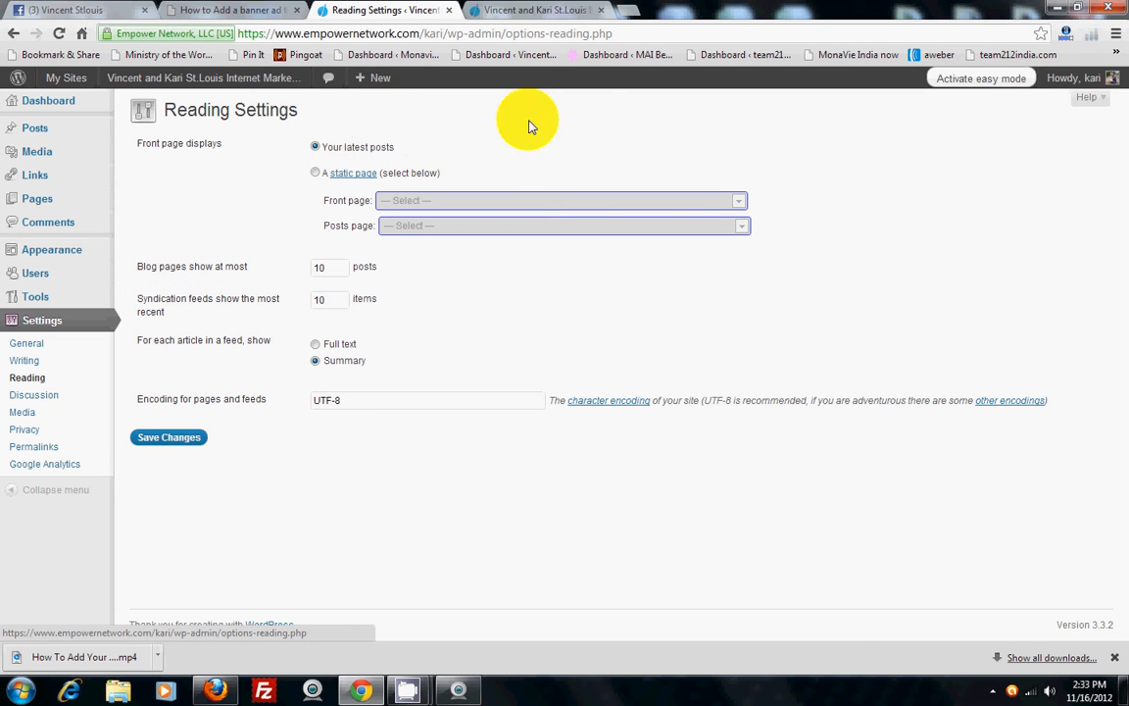
Step: Check how the blog's home page shows the latest posts, and return to the Reading Settings
{"action": "left_click", "coordinate": [526, 11]}
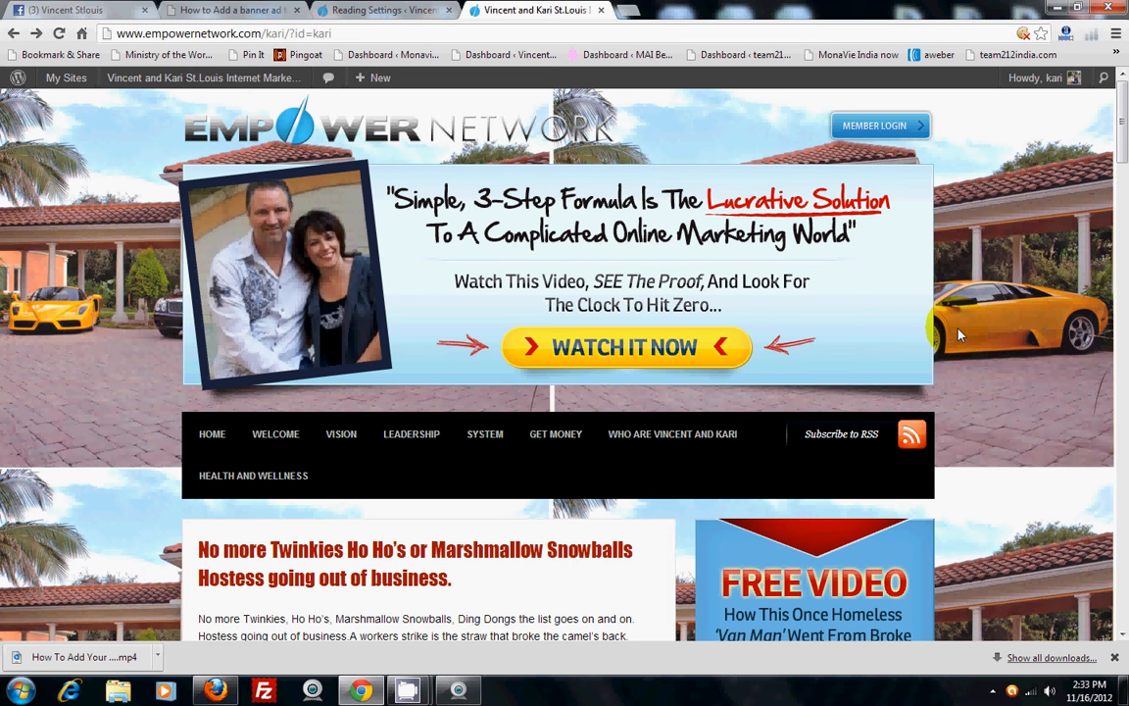
{"action": "scroll", "coordinate": [961, 328], "scroll_direction": "down", "scroll_amount": 1}
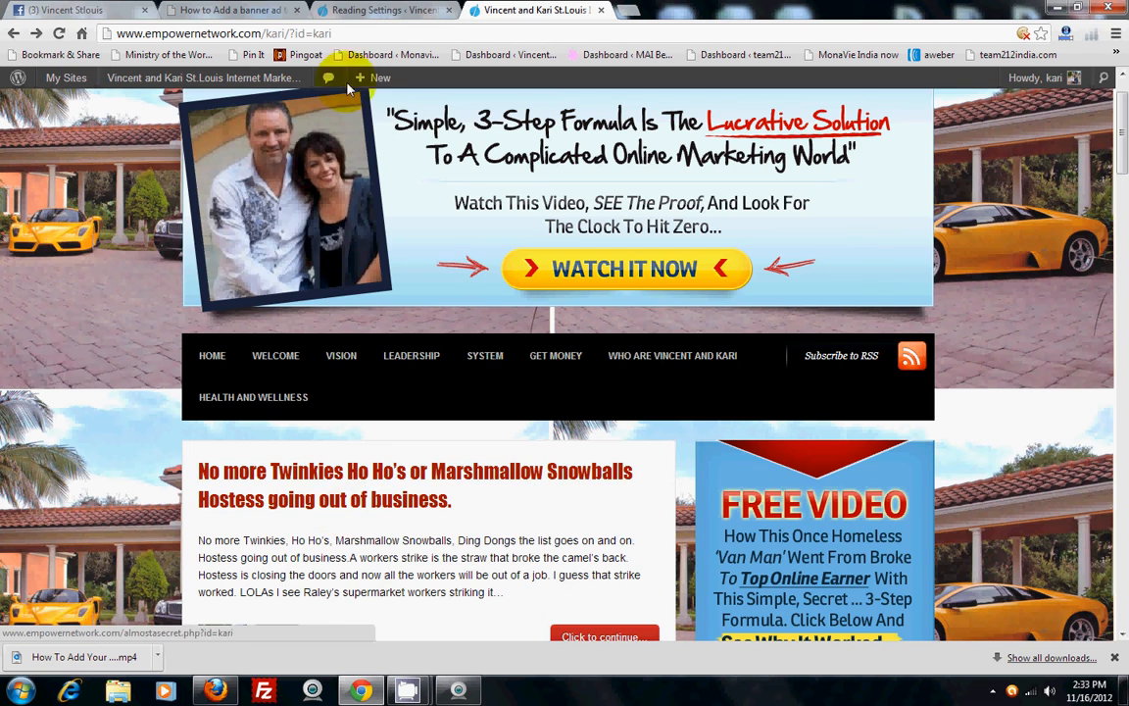
{"action": "left_click", "coordinate": [371, 12]}
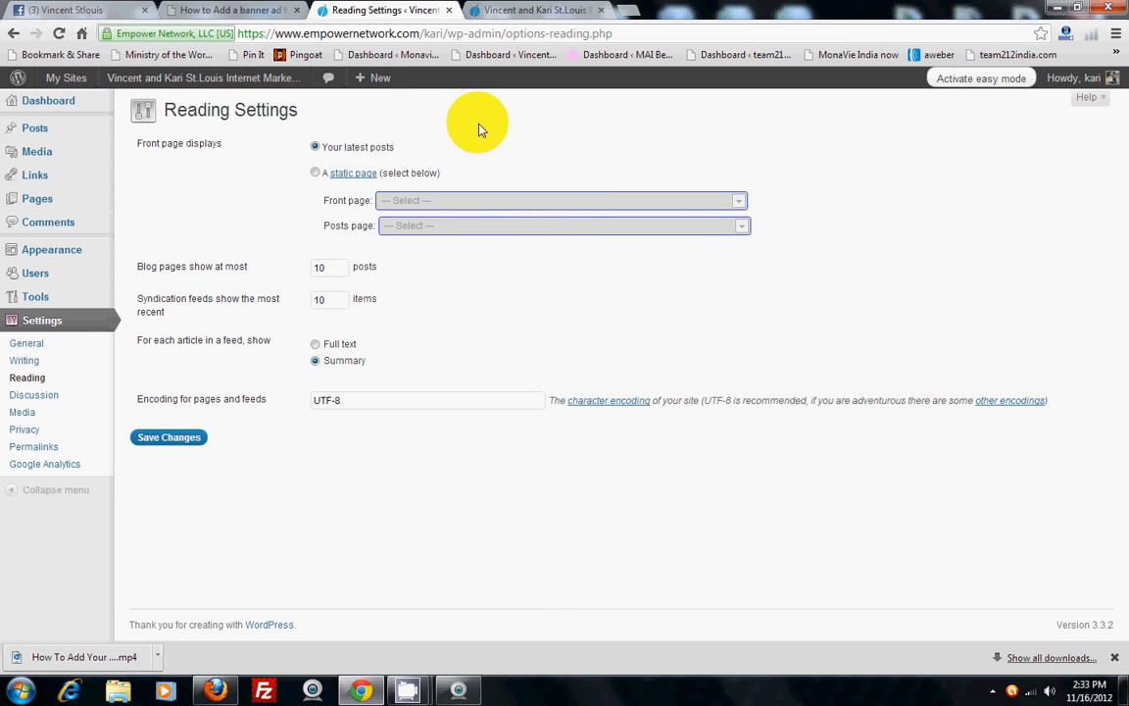
Step: Check which pages can serve as a static front page, and restore the front page display to the latest posts
{"action": "left_click", "coordinate": [314, 172]}
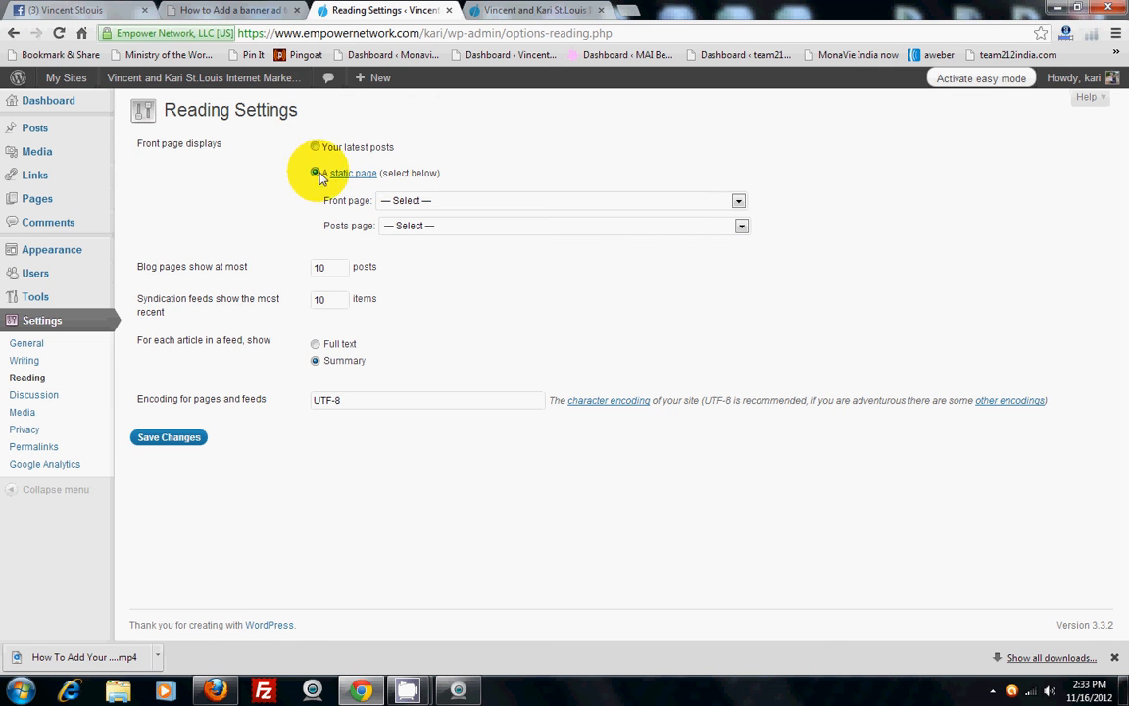
{"action": "left_click", "coordinate": [737, 201]}
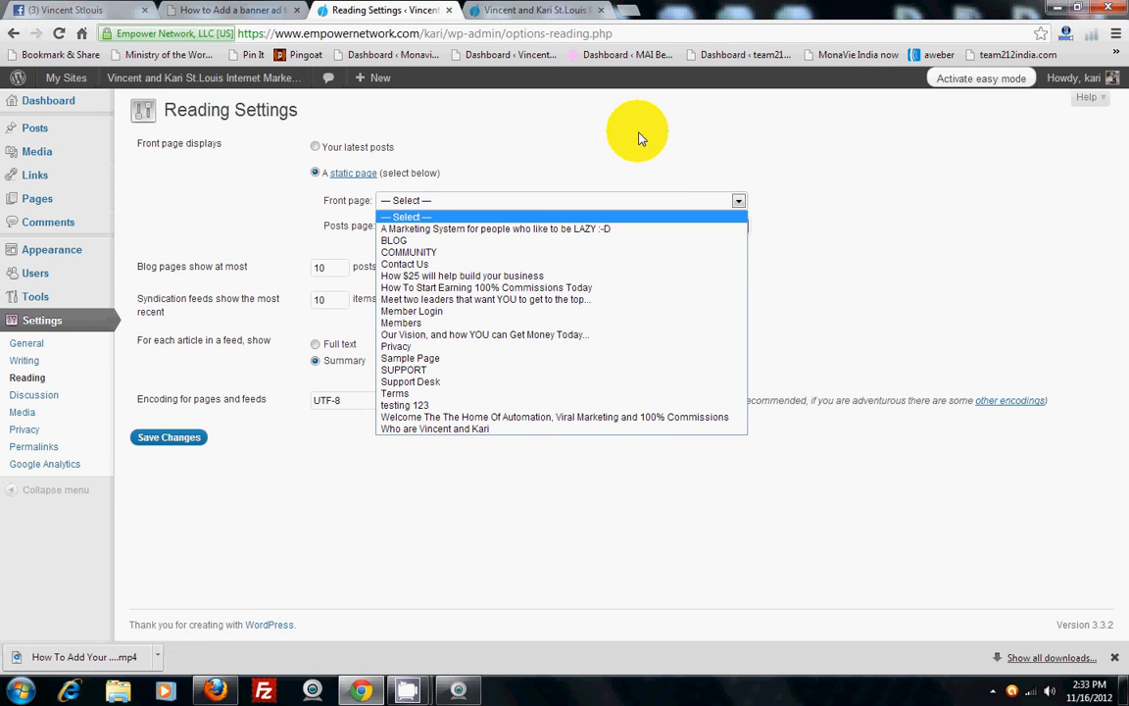
{"action": "left_click", "coordinate": [738, 201]}
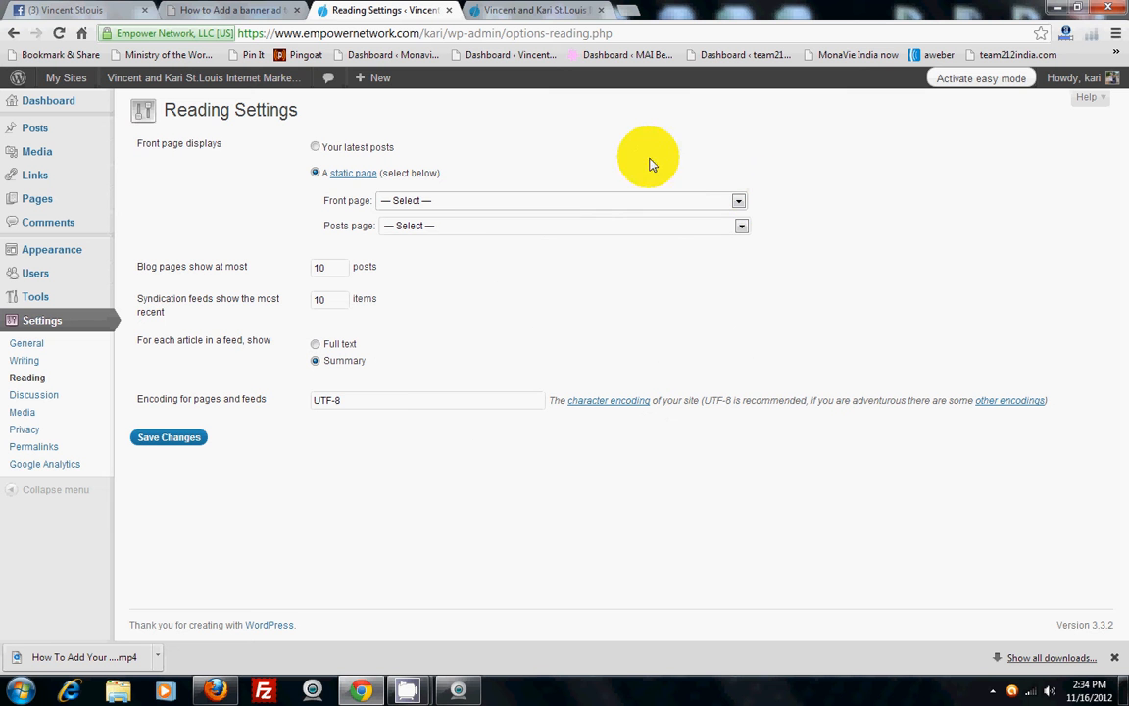
{"action": "left_click", "coordinate": [315, 146]}
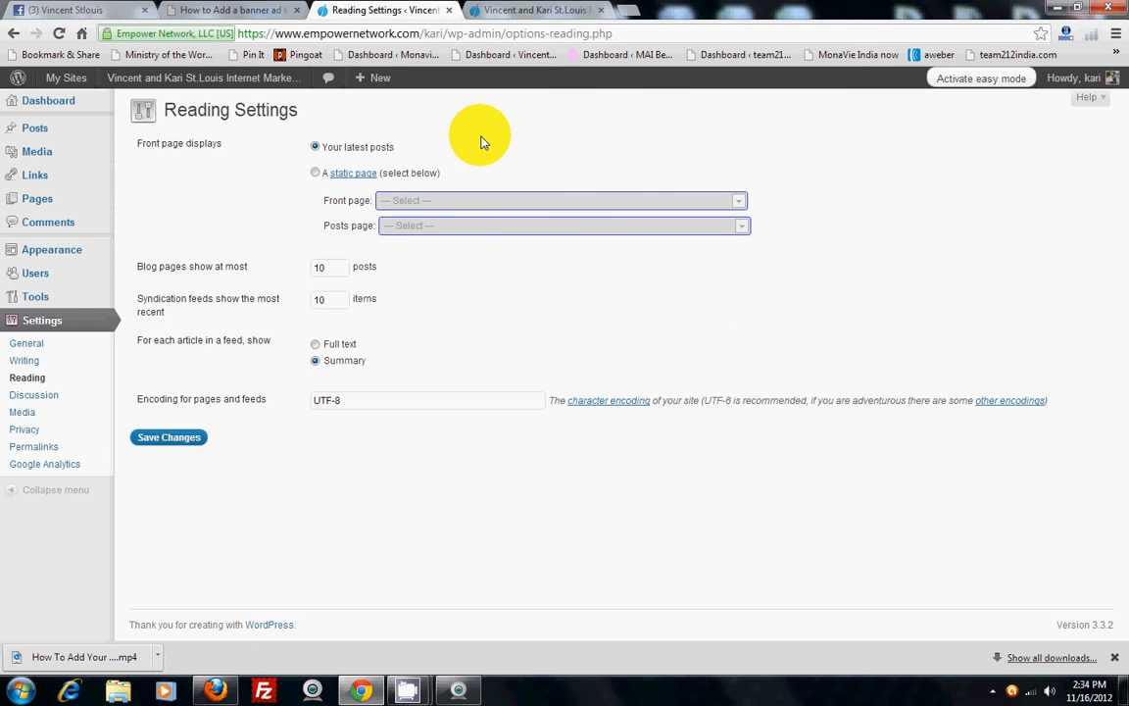
Step: View the blog owners' about page from the live site's navigation menu
{"action": "left_click", "coordinate": [569, 10]}
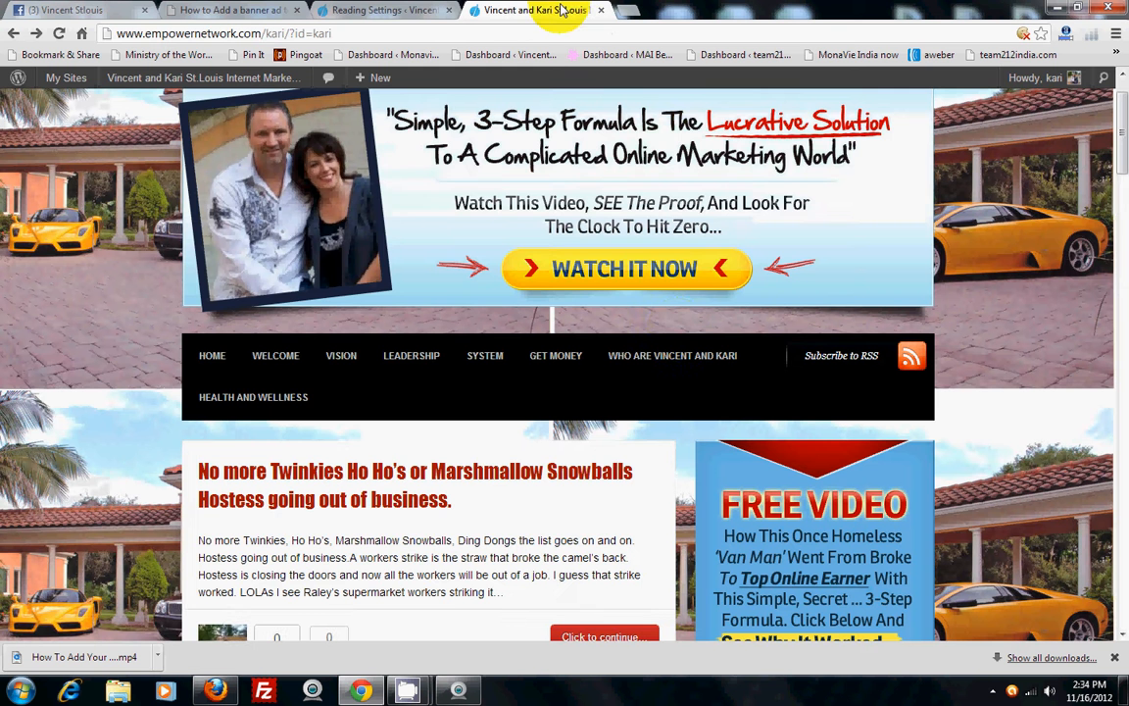
{"action": "left_click", "coordinate": [683, 346]}
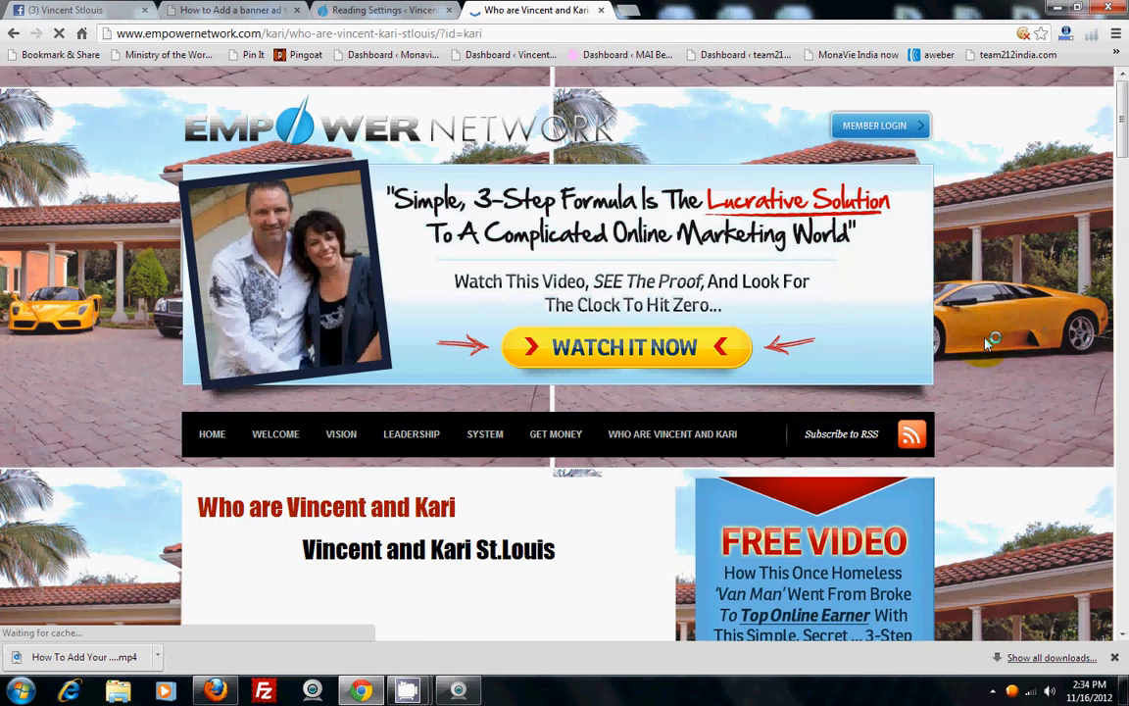
{"action": "scroll", "coordinate": [932, 251], "scroll_direction": "down", "scroll_amount": 3}
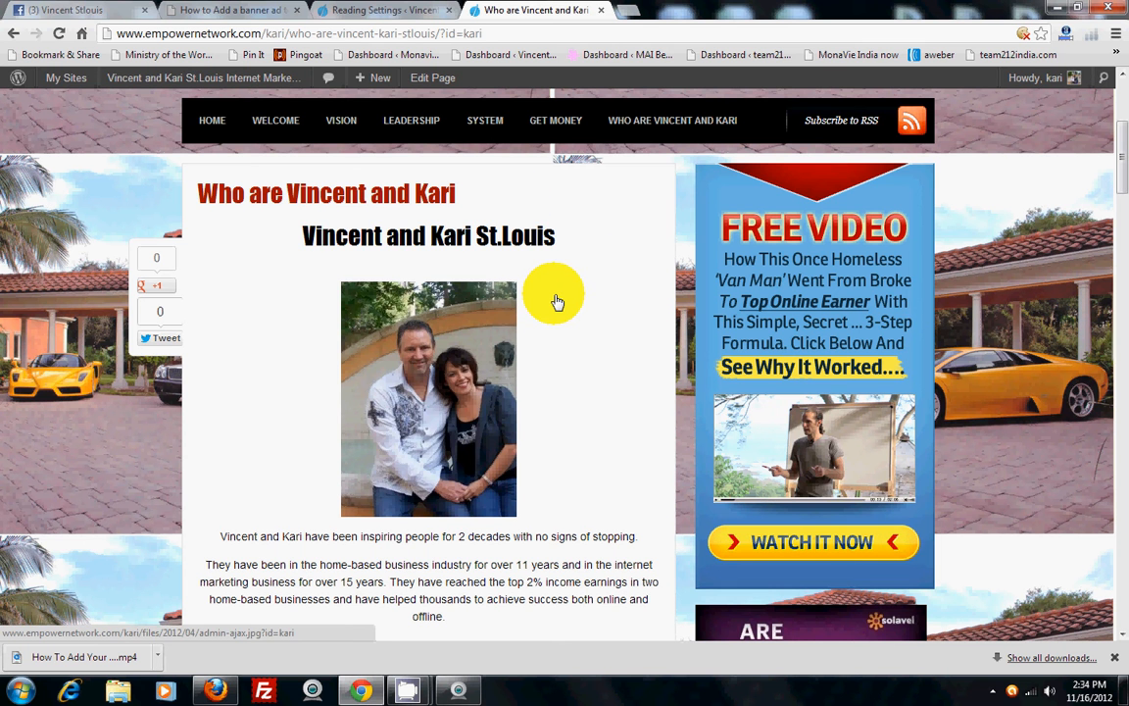
Step: Open the list of all pages in the blog's admin area and look through the existing titles
{"action": "left_click", "coordinate": [344, 17]}
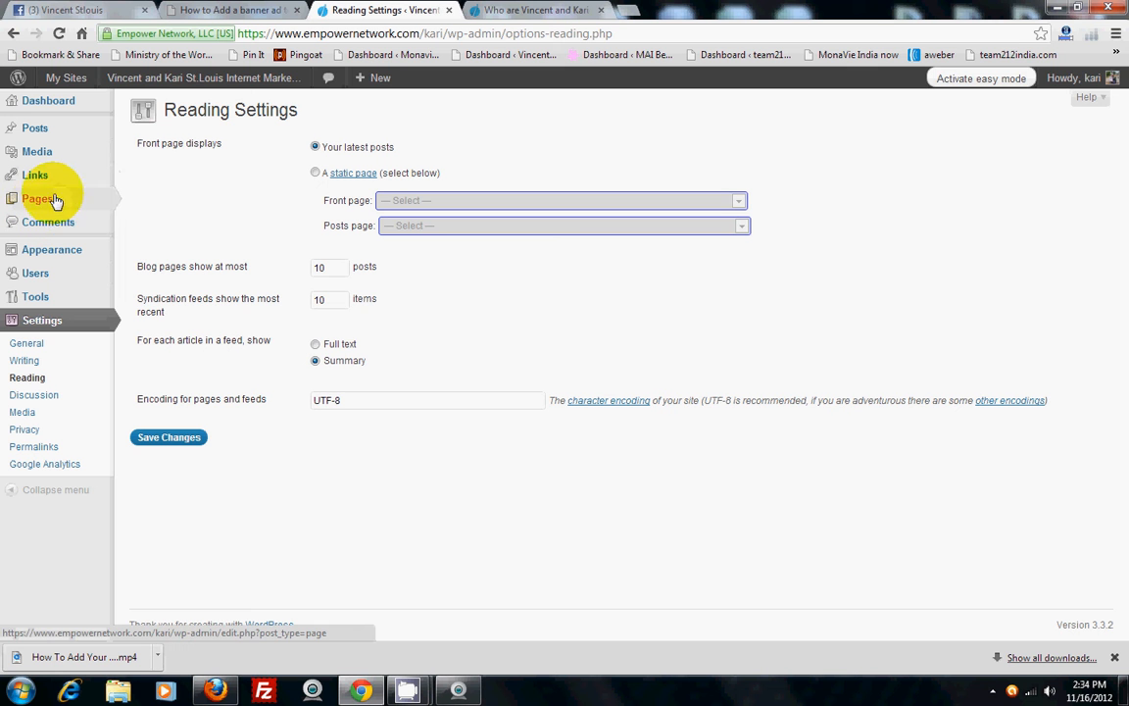
{"action": "mouse_move", "coordinate": [78, 208]}
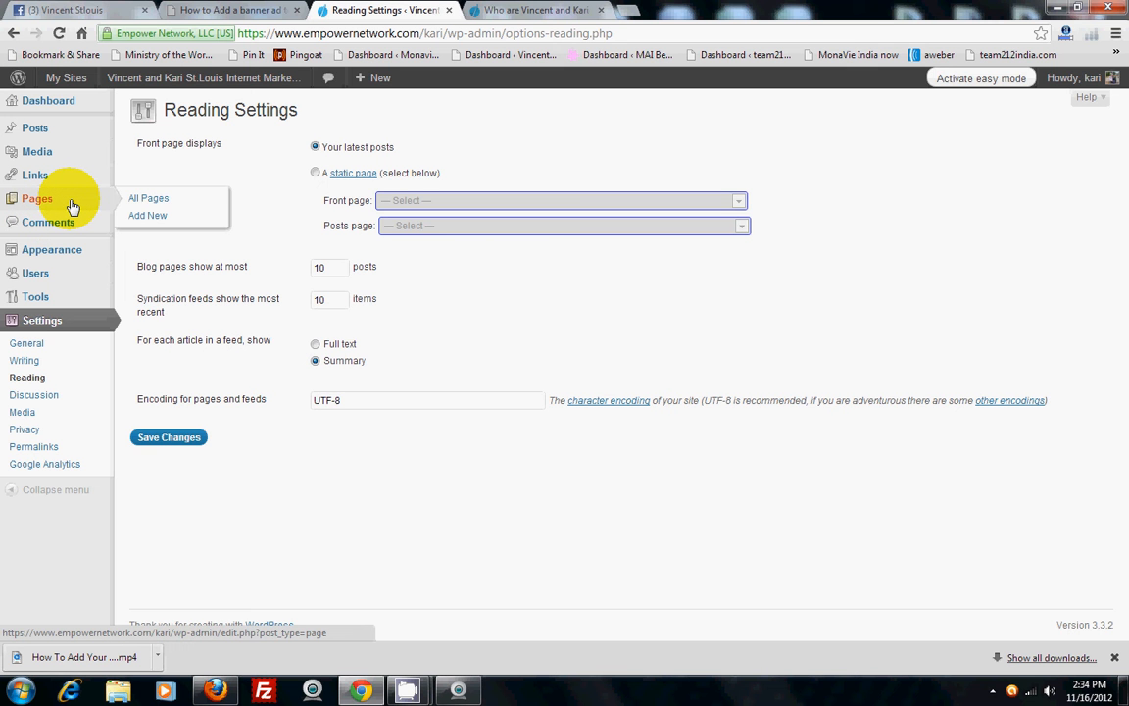
{"action": "left_click", "coordinate": [150, 198]}
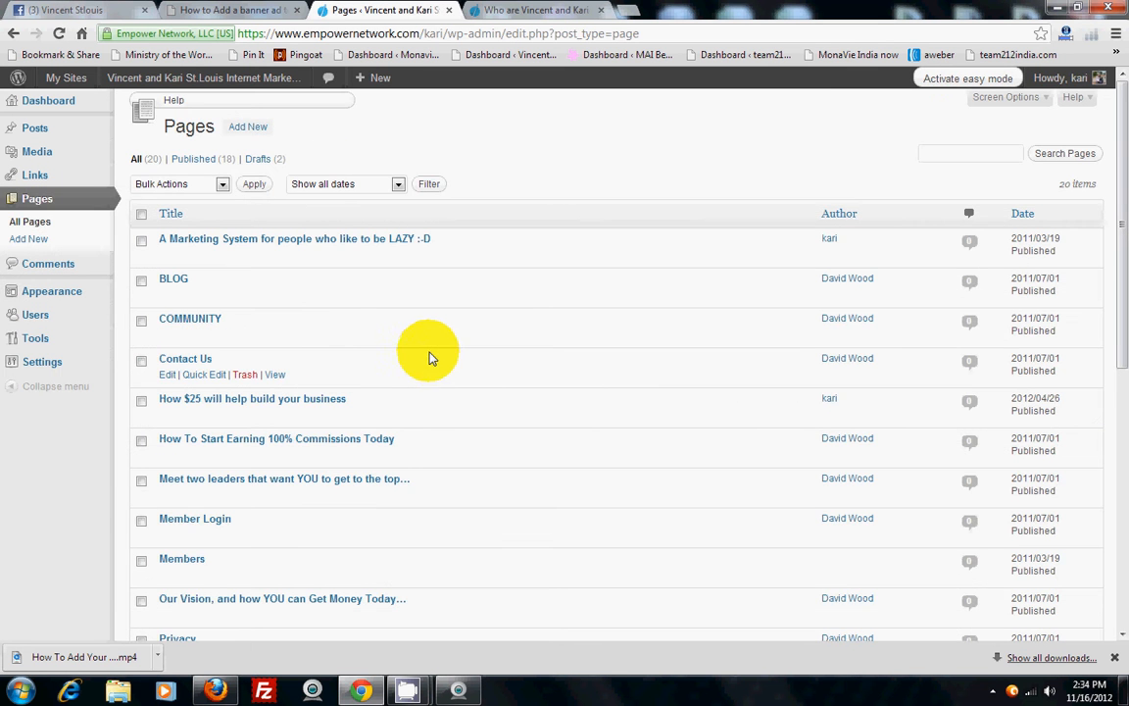
{"action": "scroll", "coordinate": [236, 323], "scroll_direction": "down", "scroll_amount": 5}
{"action": "scroll", "coordinate": [290, 449], "scroll_direction": "up", "scroll_amount": 5}
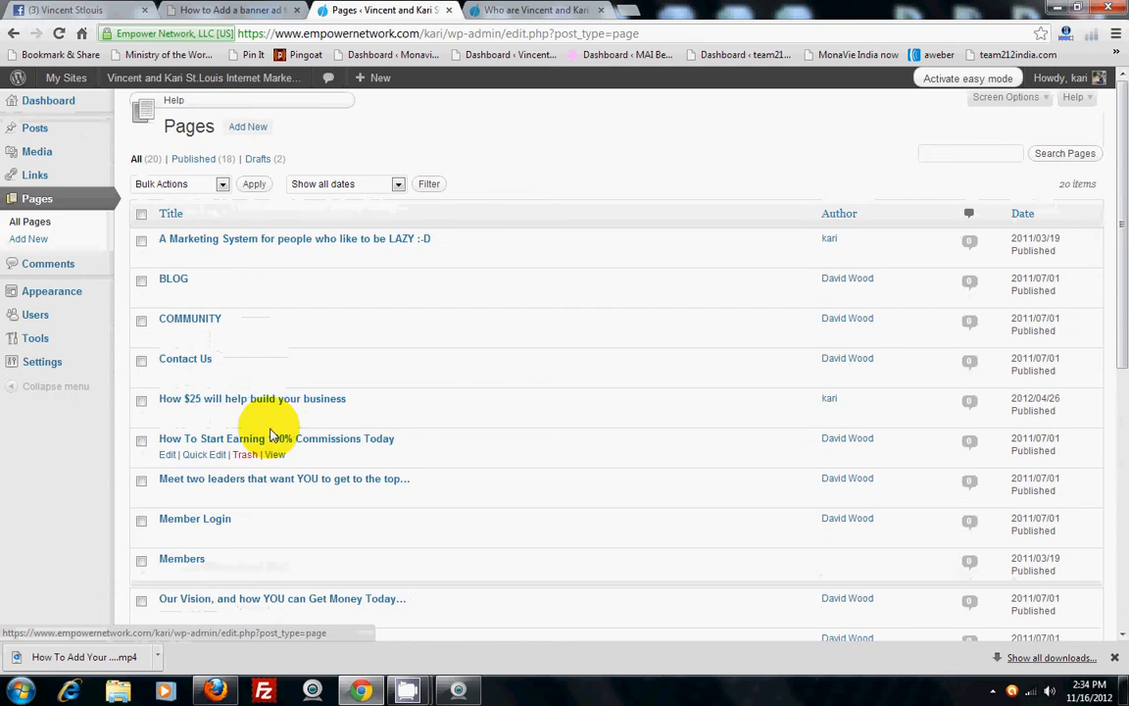
{"action": "scroll", "coordinate": [335, 403], "scroll_direction": "down", "scroll_amount": 5}
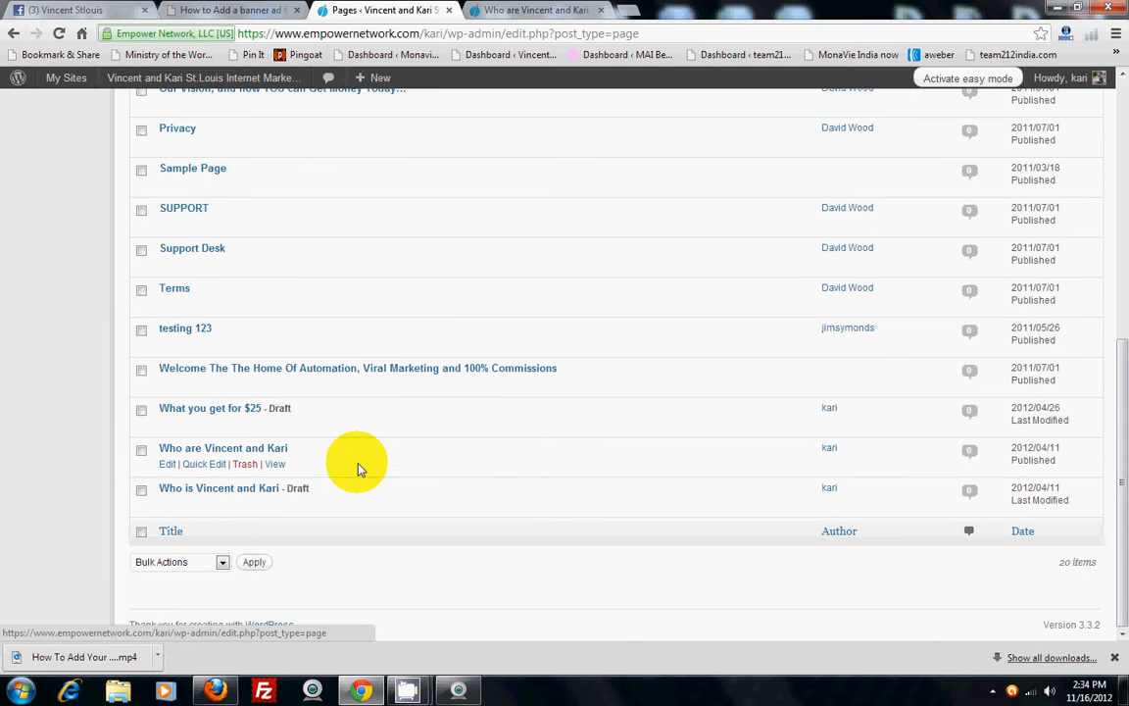
{"action": "scroll", "coordinate": [353, 473], "scroll_direction": "up", "scroll_amount": 5}
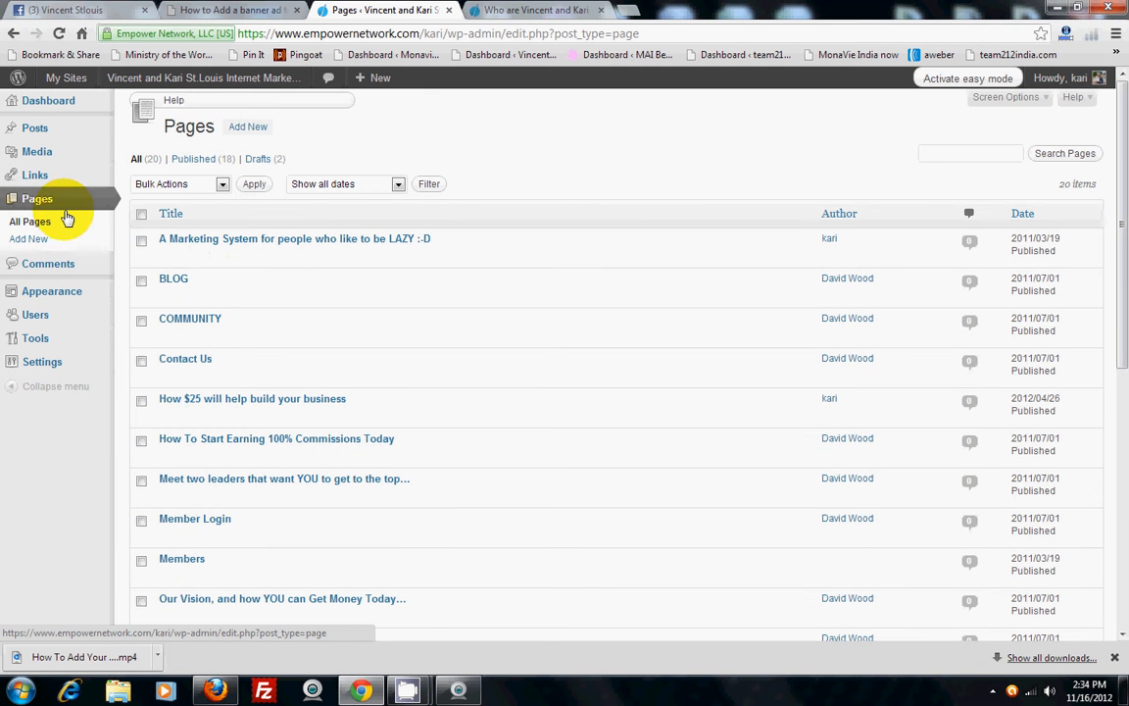
Step: Start a new page in the blog's admin area and place the cursor in its empty body
{"action": "left_click", "coordinate": [44, 239]}
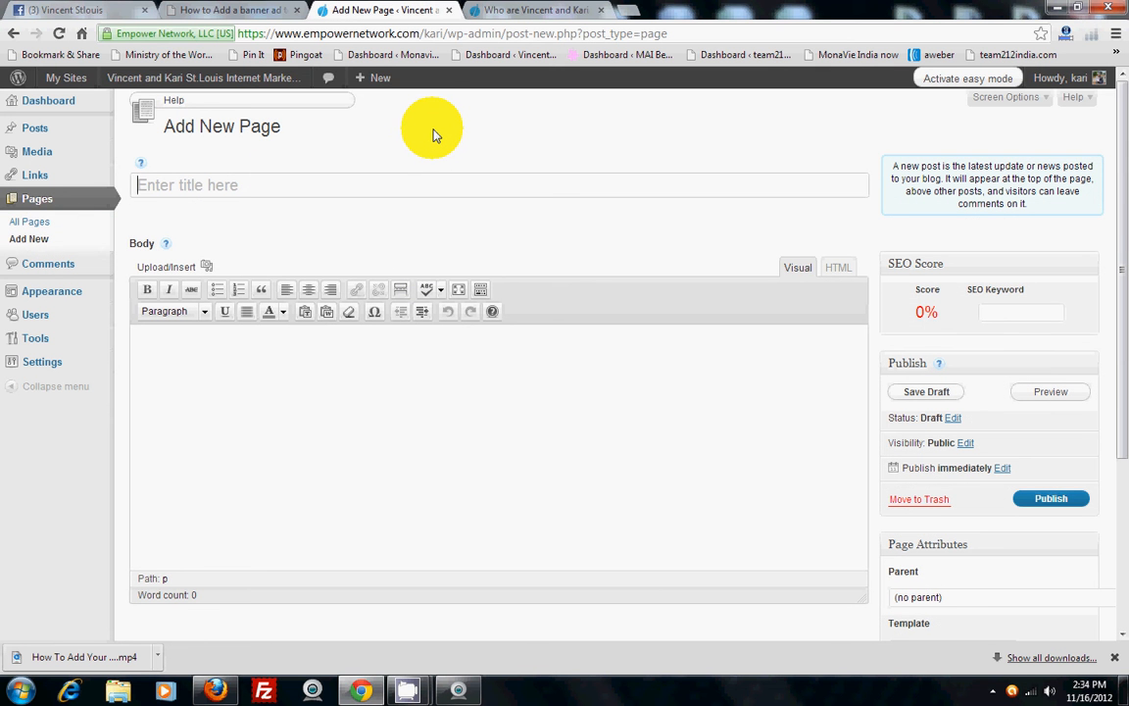
{"action": "left_click", "coordinate": [207, 350]}
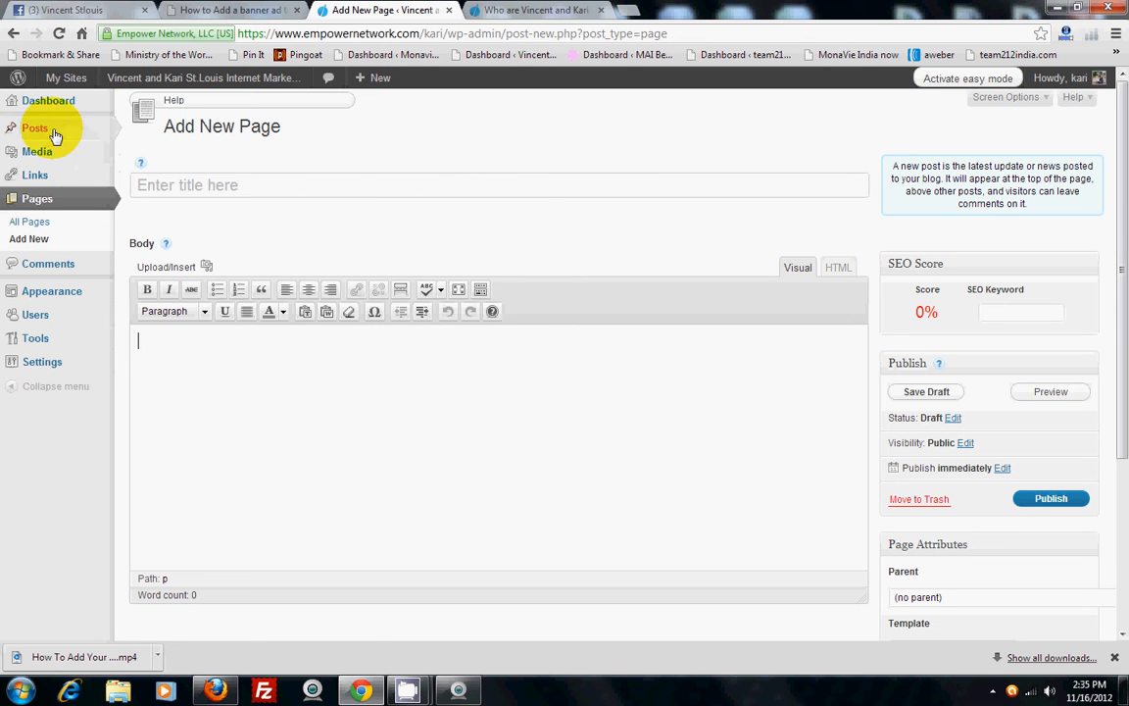
{"action": "mouse_move", "coordinate": [68, 131]}
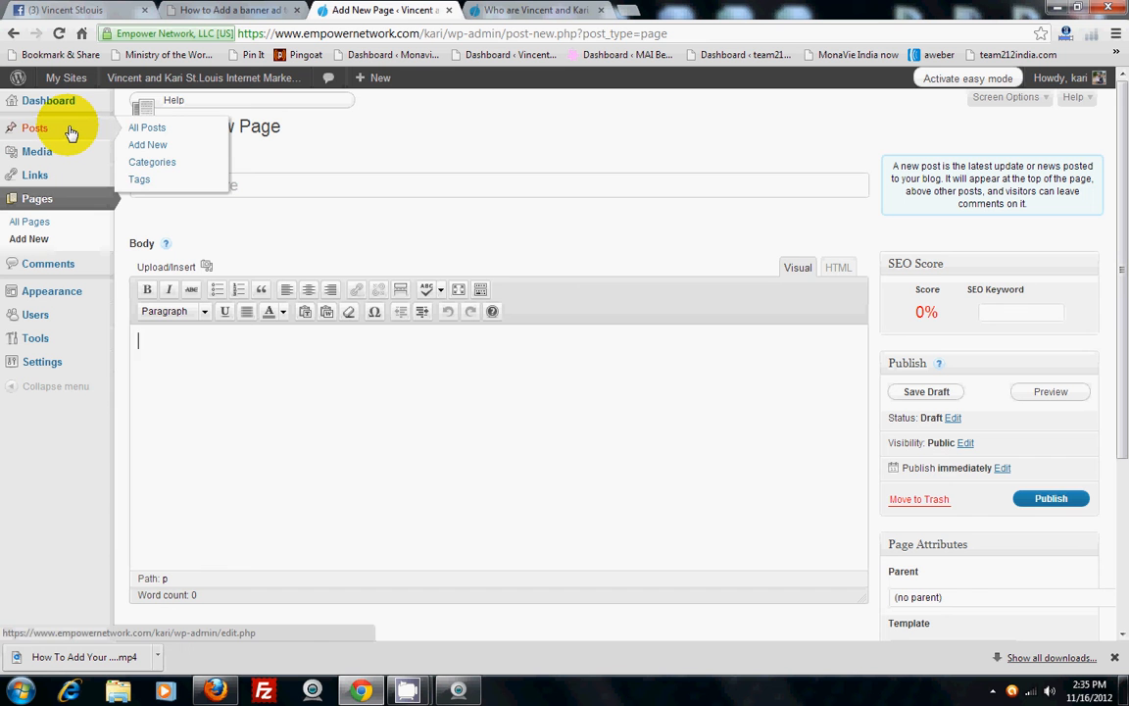
Step: Return to the live blog's home page and view its list of recent posts
{"action": "left_click", "coordinate": [507, 11]}
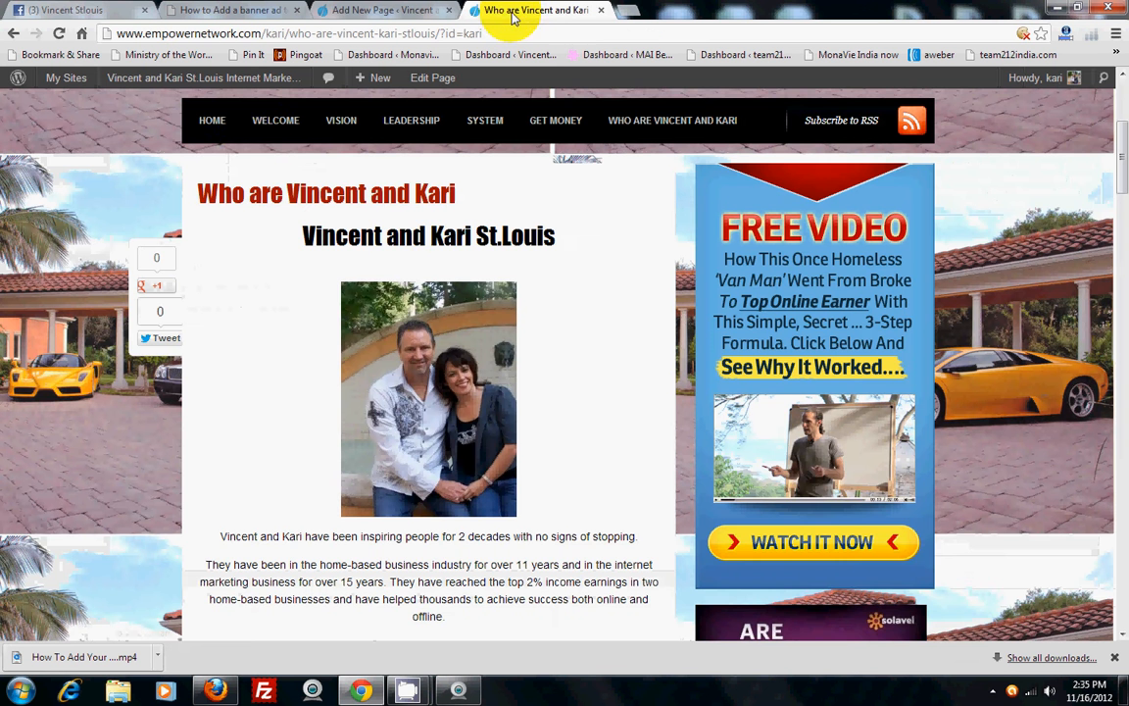
{"action": "left_click", "coordinate": [214, 119]}
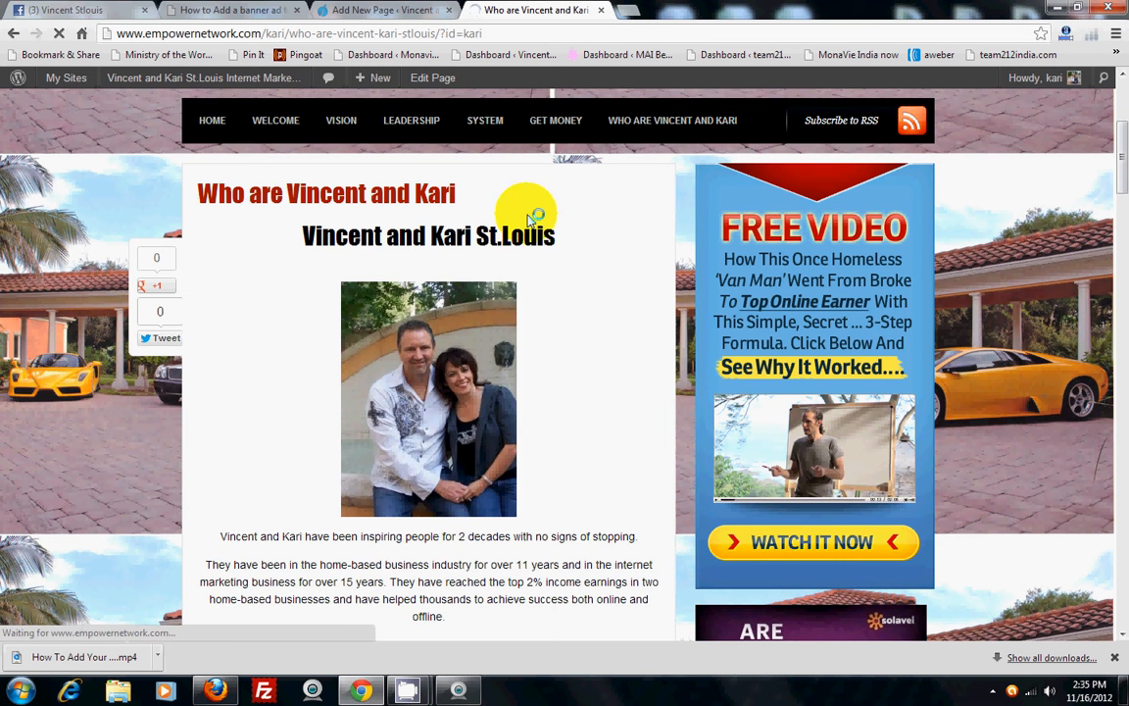
{"action": "scroll", "coordinate": [575, 286], "scroll_direction": "down", "scroll_amount": 3}
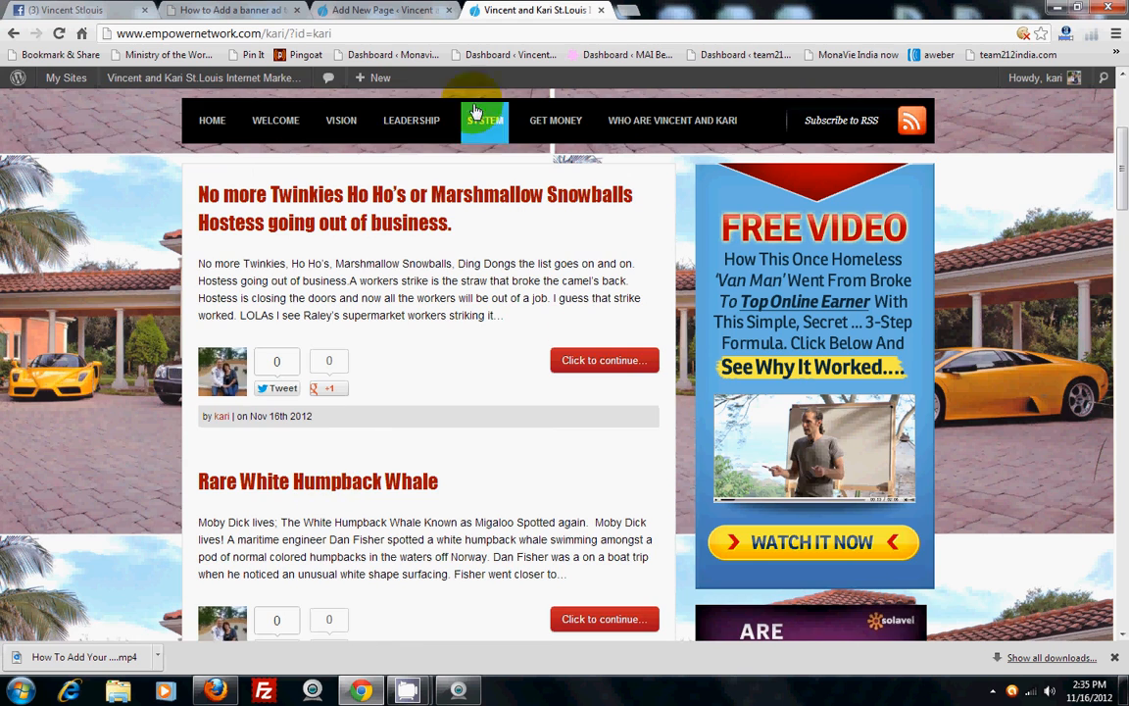
Step: Examine the content of the blog's Leadership page, and return to the new page editor
{"action": "left_click", "coordinate": [426, 124]}
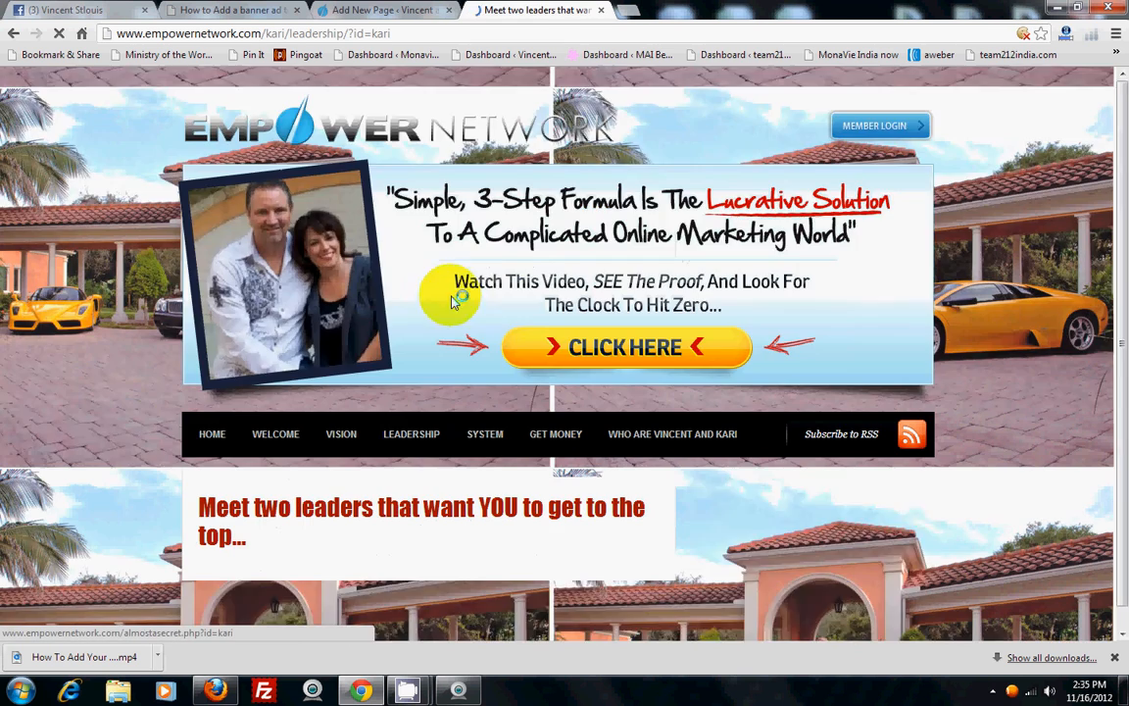
{"action": "scroll", "coordinate": [520, 294], "scroll_direction": "down", "scroll_amount": 2}
{"action": "scroll", "coordinate": [518, 292], "scroll_direction": "down", "scroll_amount": 10}
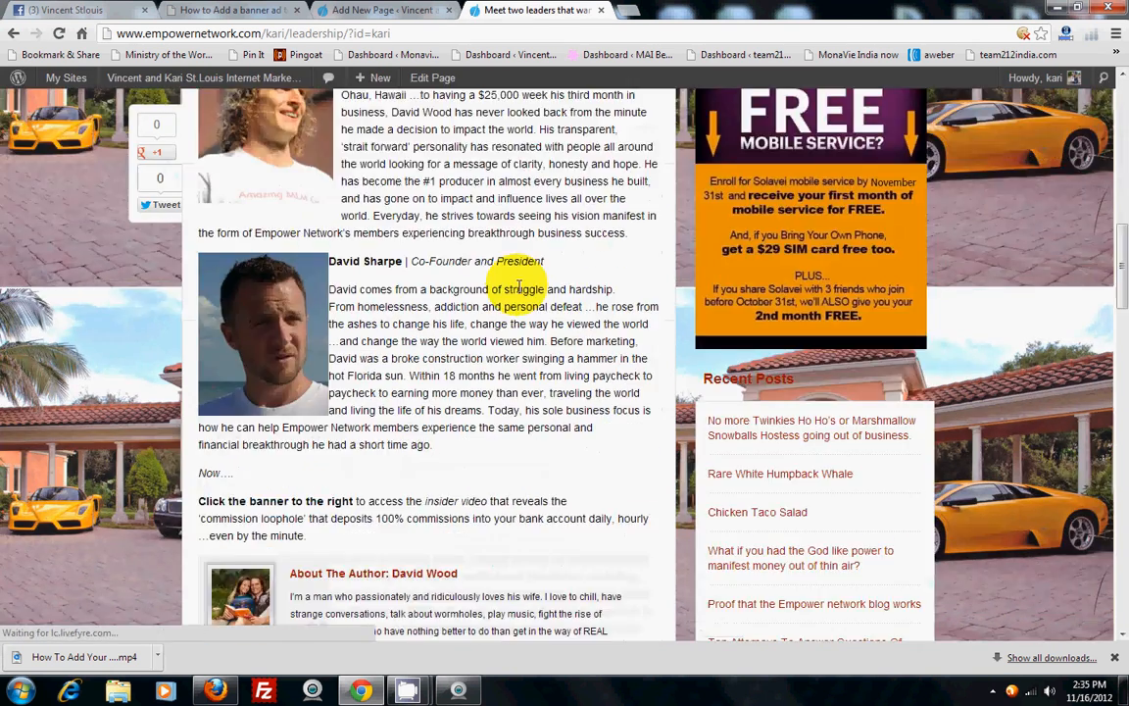
{"action": "scroll", "coordinate": [520, 293], "scroll_direction": "up", "scroll_amount": 4}
{"action": "scroll", "coordinate": [530, 298], "scroll_direction": "up", "scroll_amount": 8}
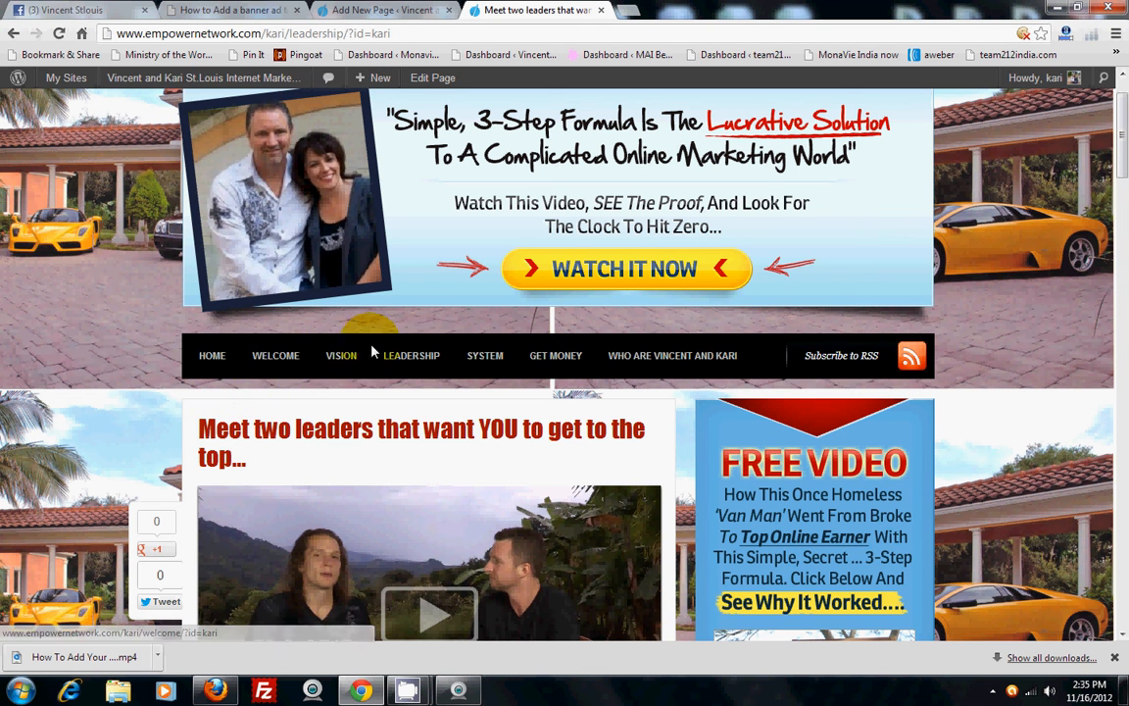
{"action": "left_click", "coordinate": [338, 11]}
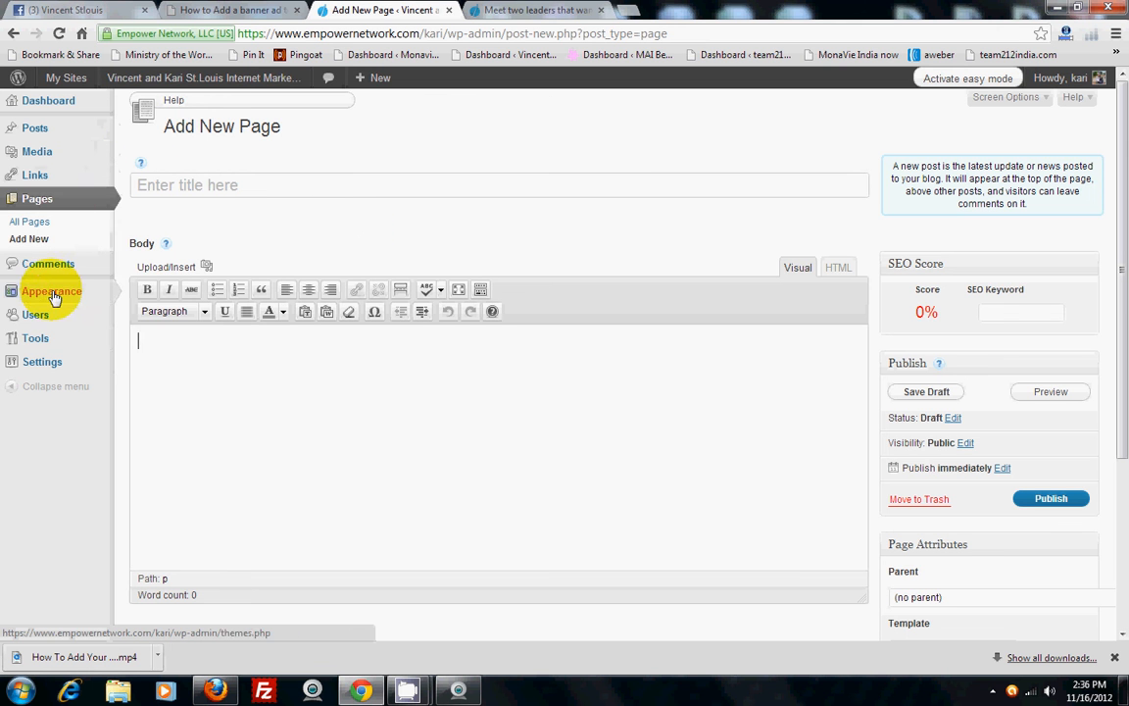
Step: Open the Reading settings, try a static front page using the page about the blog's owners, and restore the latest posts display
{"action": "mouse_move", "coordinate": [67, 368]}
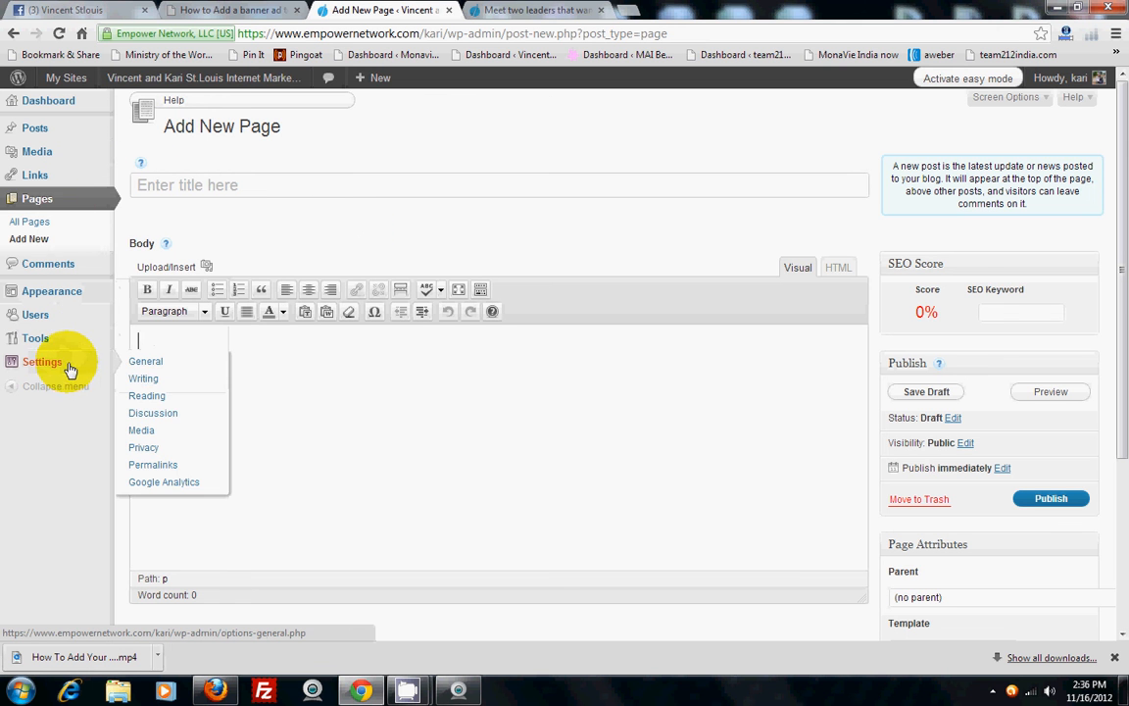
{"action": "left_click", "coordinate": [169, 406]}
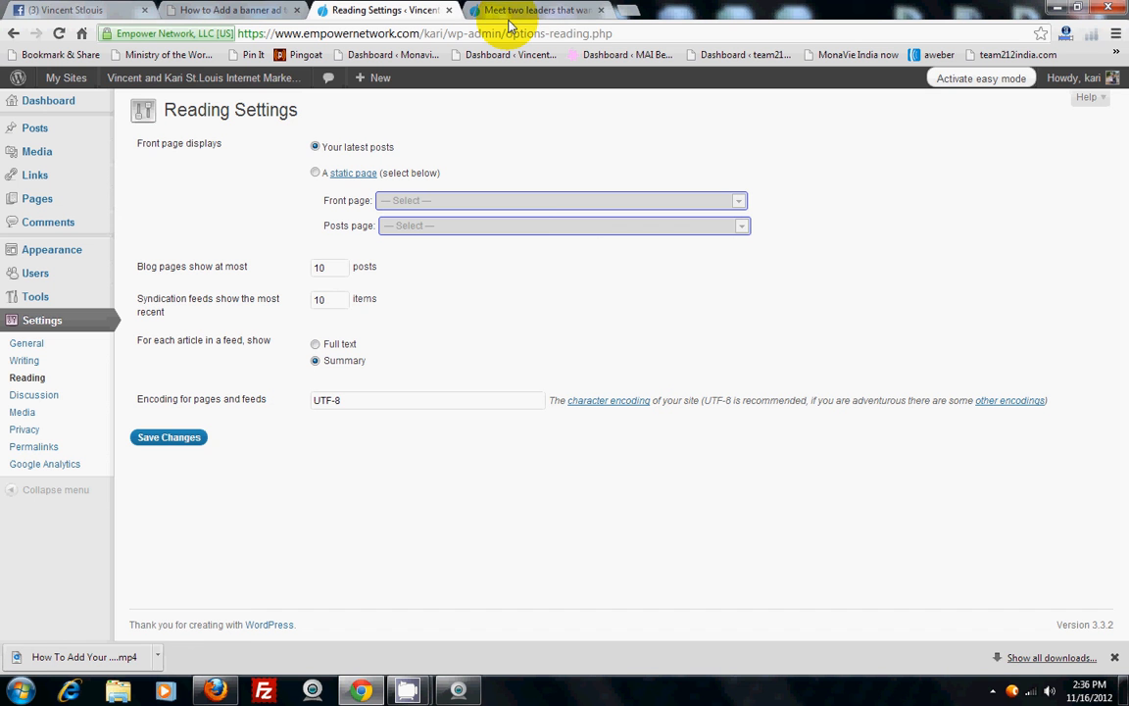
{"action": "left_click", "coordinate": [313, 174]}
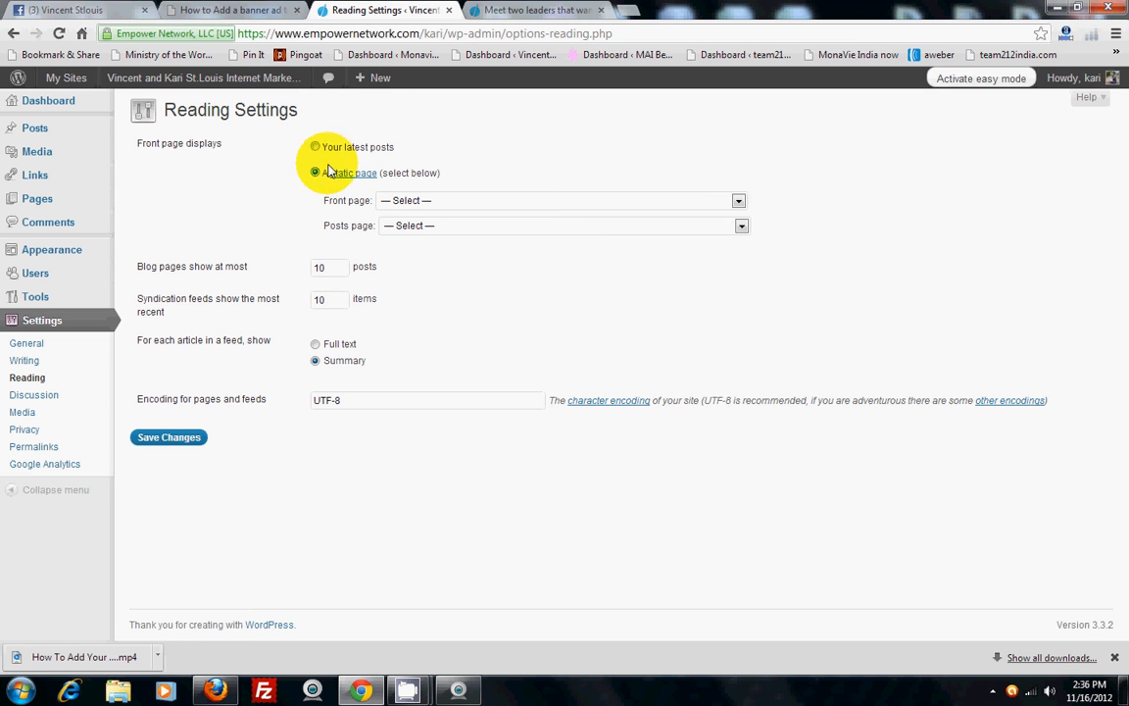
{"action": "left_click", "coordinate": [740, 200]}
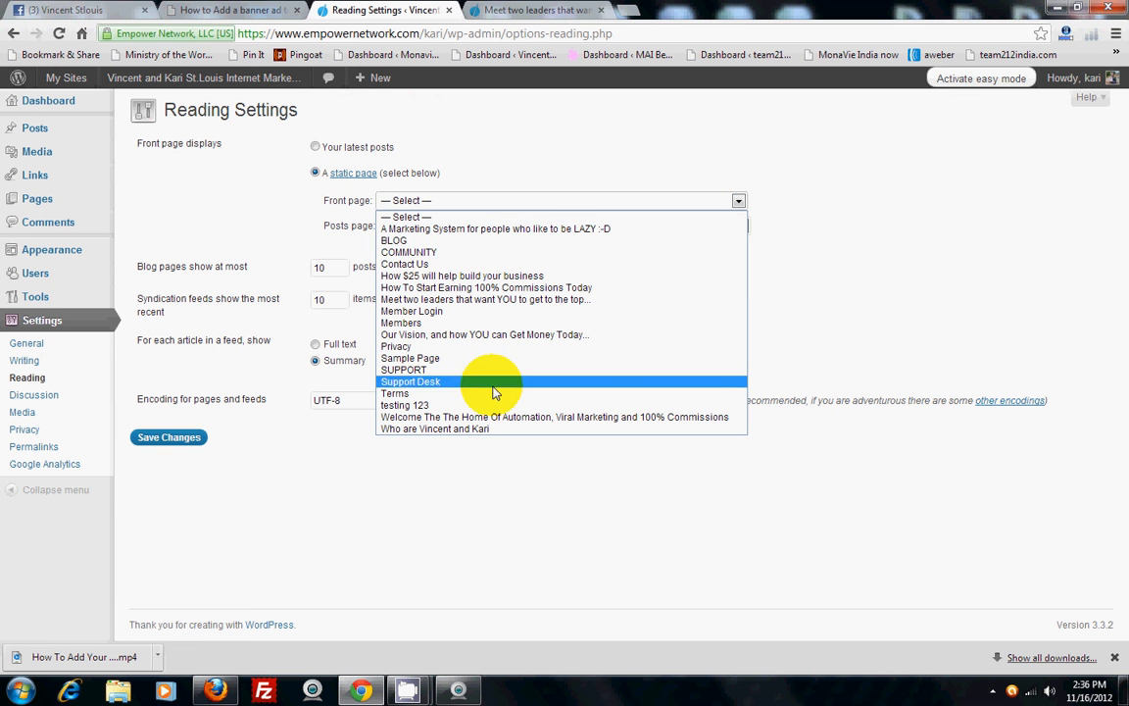
{"action": "left_click", "coordinate": [490, 431]}
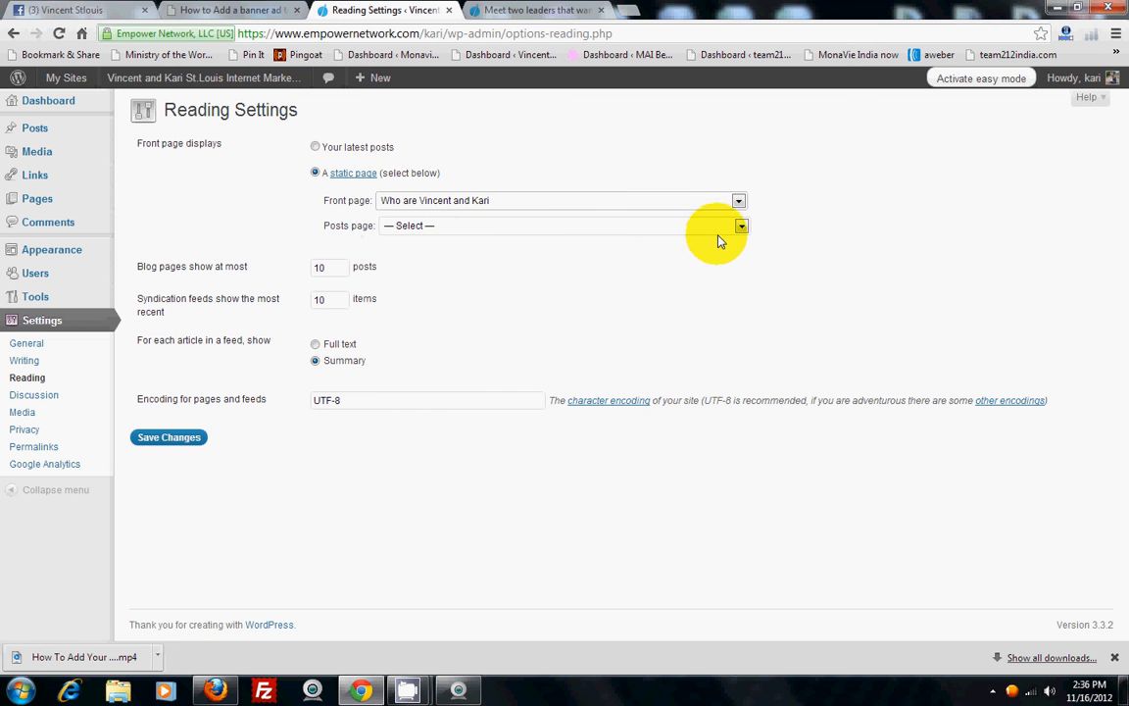
{"action": "left_click", "coordinate": [741, 226]}
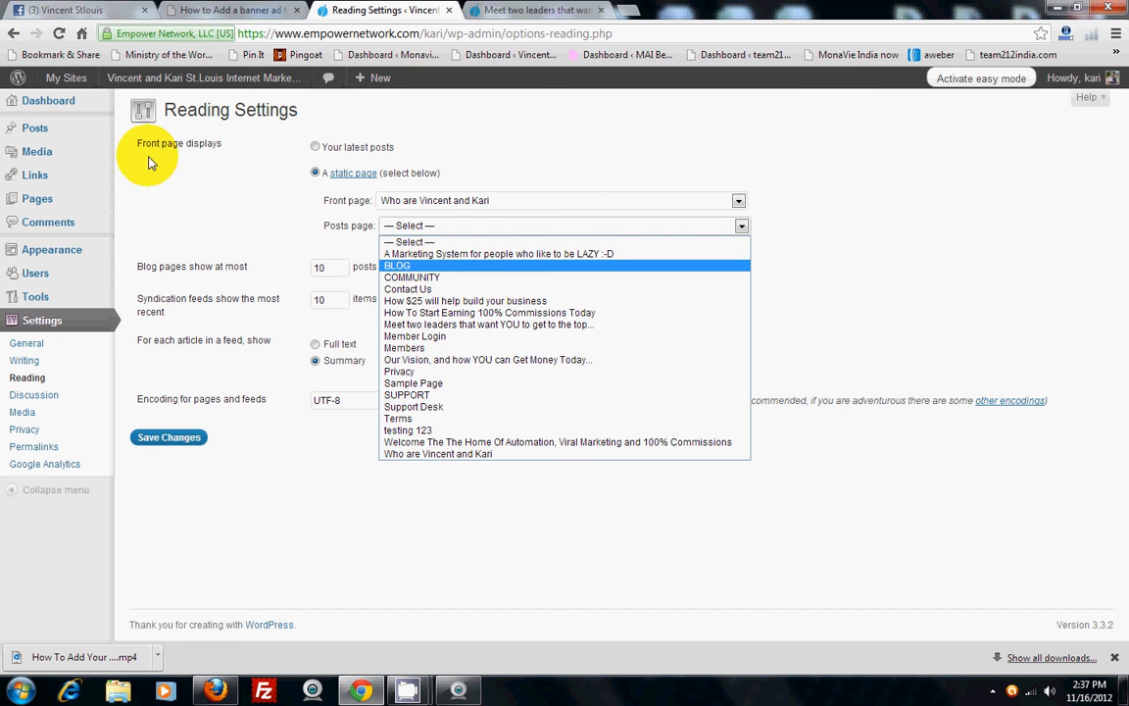
{"action": "left_click", "coordinate": [169, 205]}
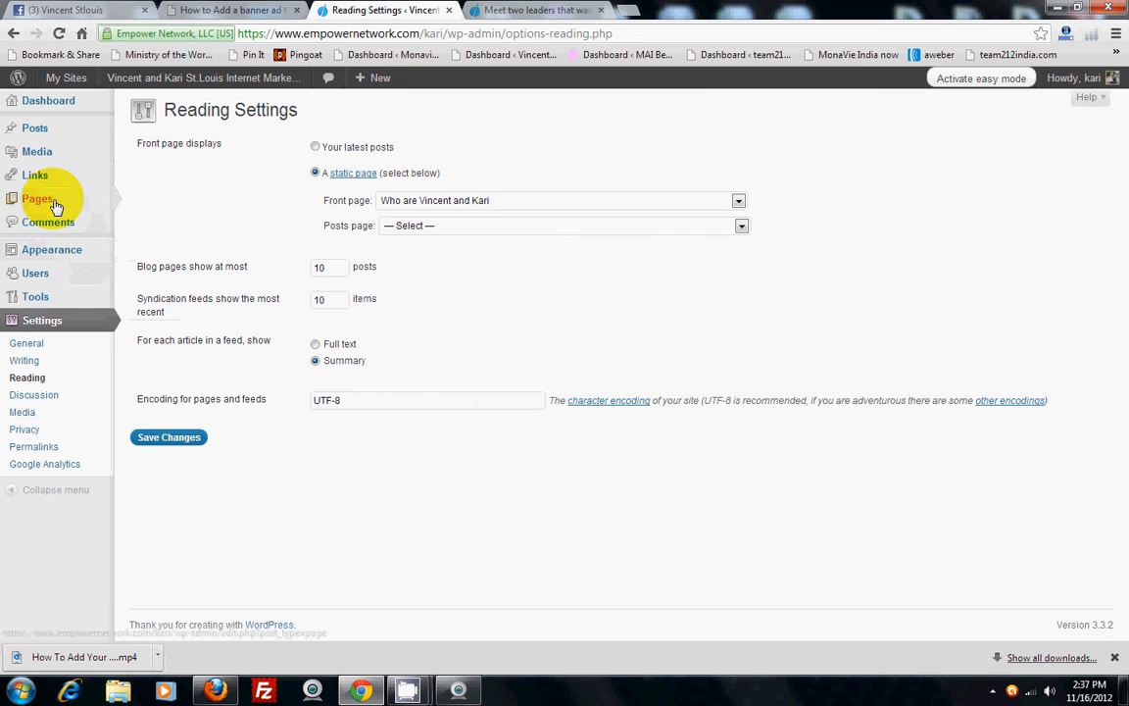
{"action": "mouse_move", "coordinate": [94, 206]}
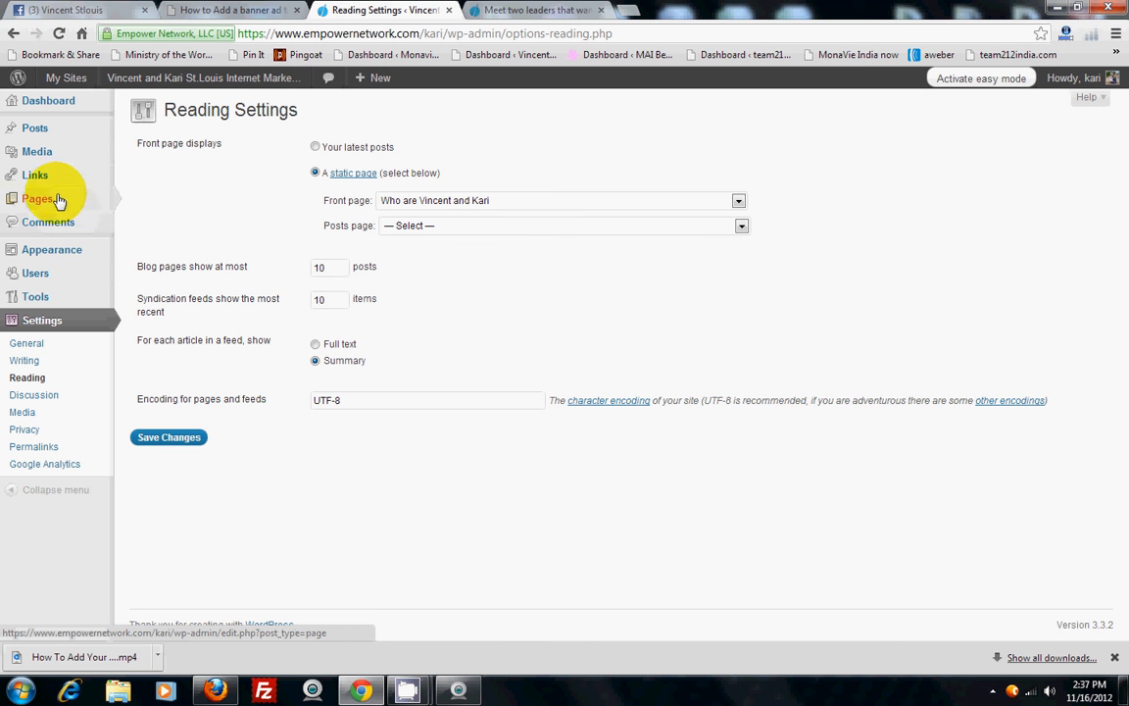
{"action": "left_click", "coordinate": [314, 146]}
Step: Start a new page, try the title "What's New With" followed by a sample first name, and clear the title
{"action": "mouse_move", "coordinate": [82, 199]}
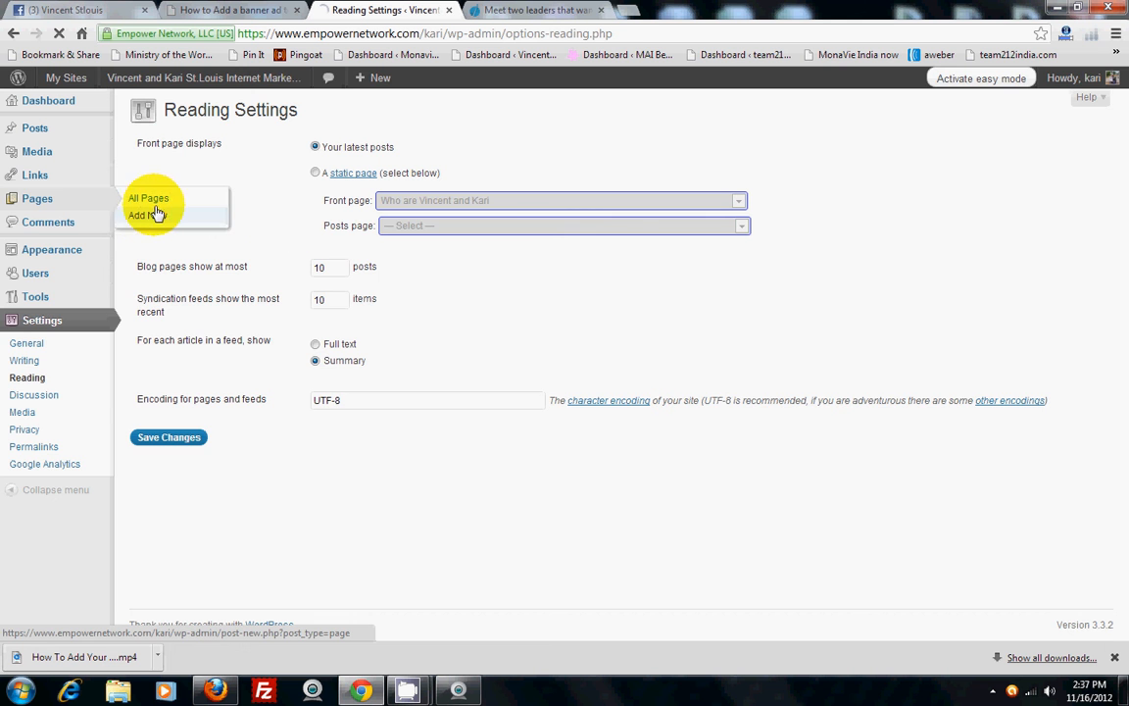
{"action": "left_click", "coordinate": [154, 215]}
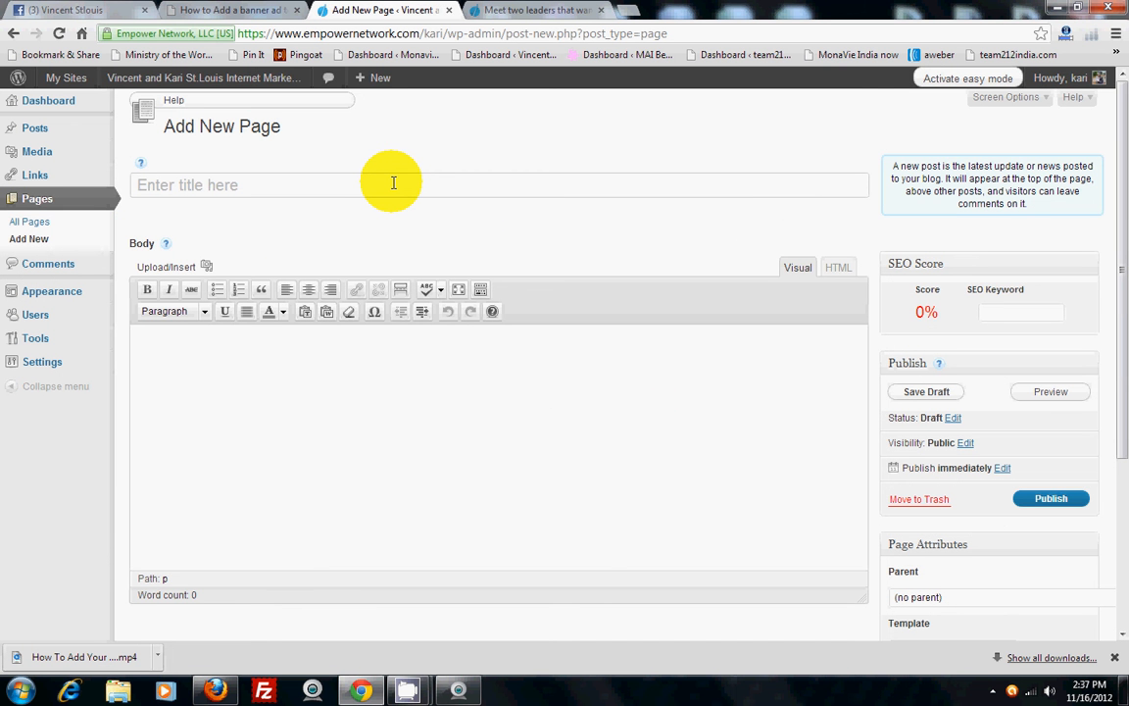
{"action": "type", "text": "W"}
{"action": "type", "text": "ha"}
{"action": "type", "text": "hat"}
{"action": "key", "text": "BackSpace"}
{"action": "key", "text": "BackSpace"}
{"action": "key", "text": "BackSpace"}
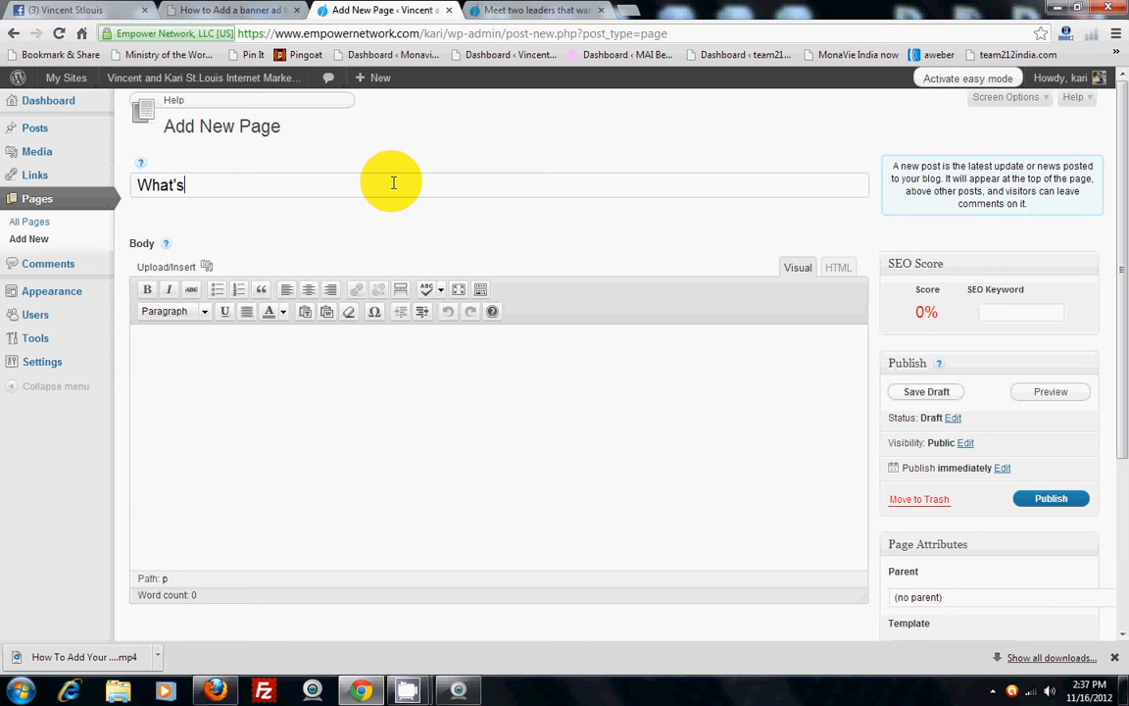
{"action": "type", "text": "at's New With Su"}
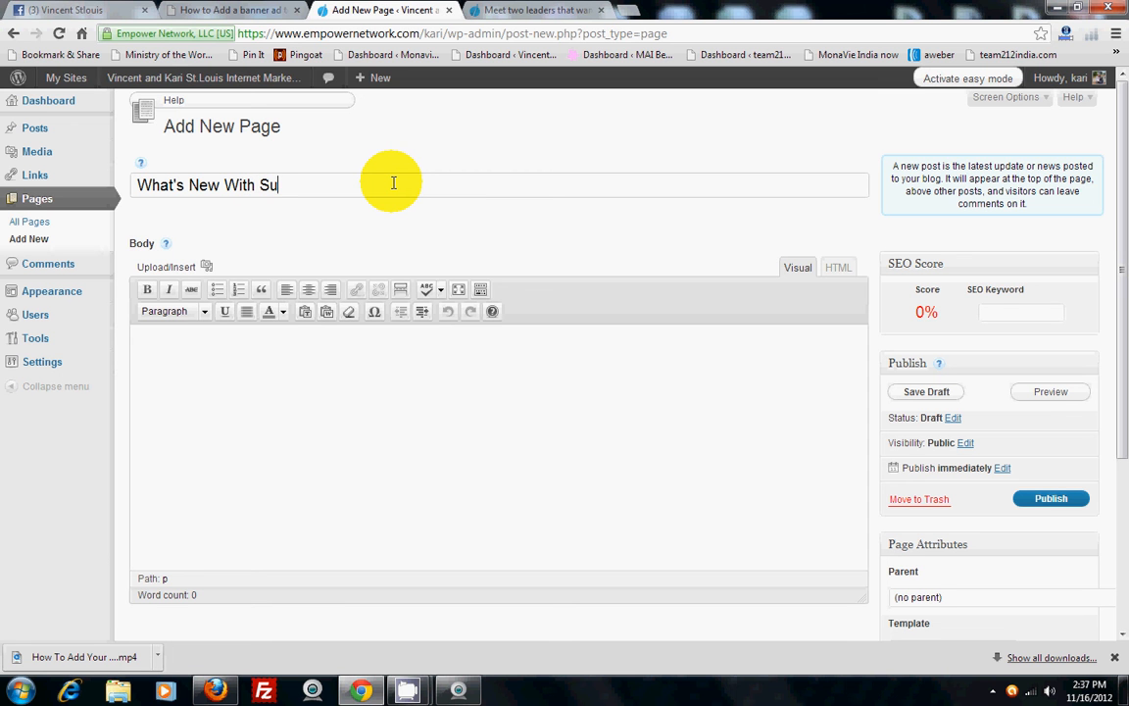
{"action": "type", "text": "zzy"}
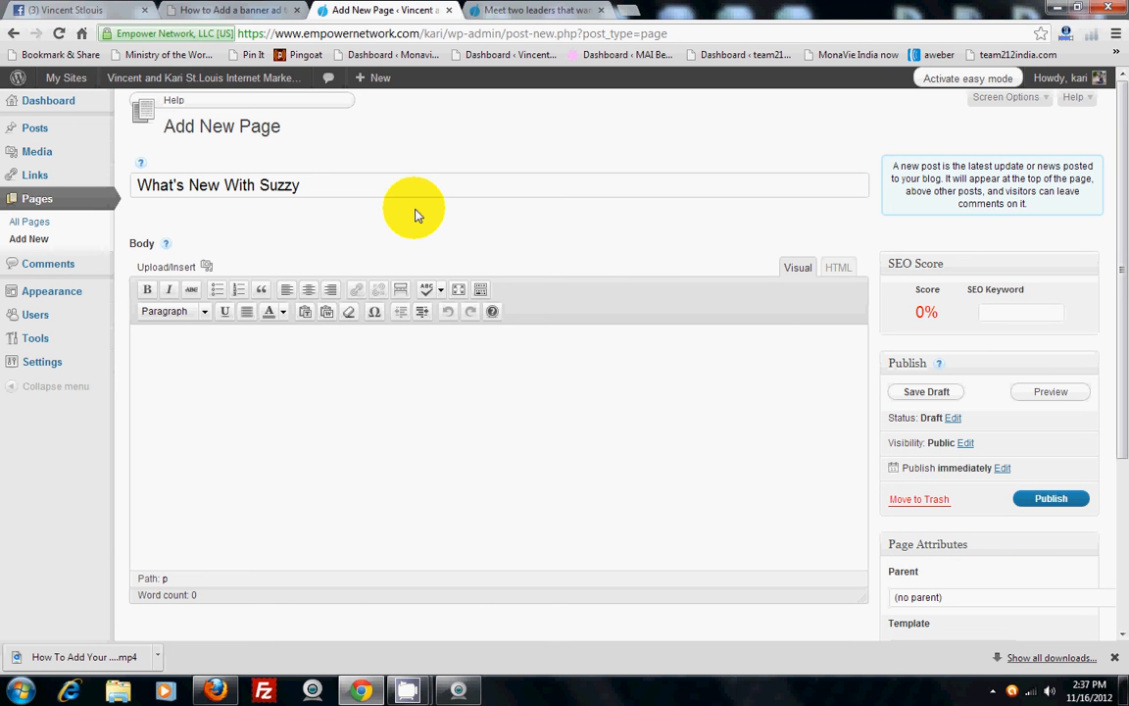
{"action": "left_click_drag", "start_coordinate": [305, 184], "coordinate": [89, 172]}
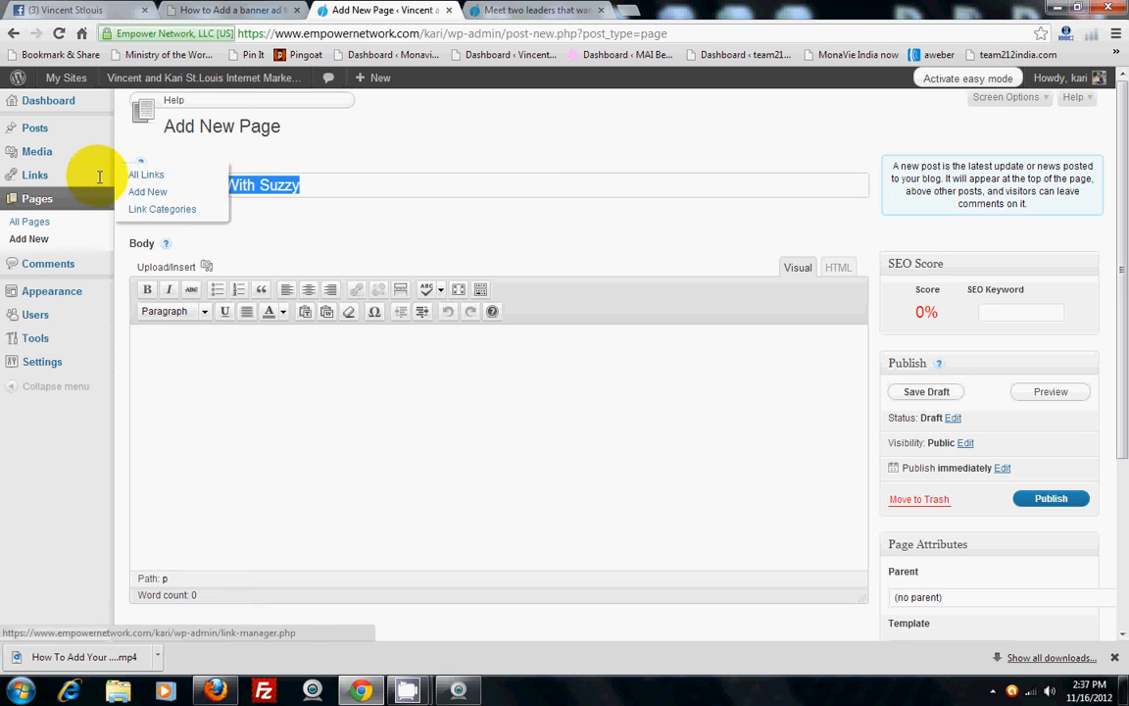
{"action": "key", "text": "BackSpace"}
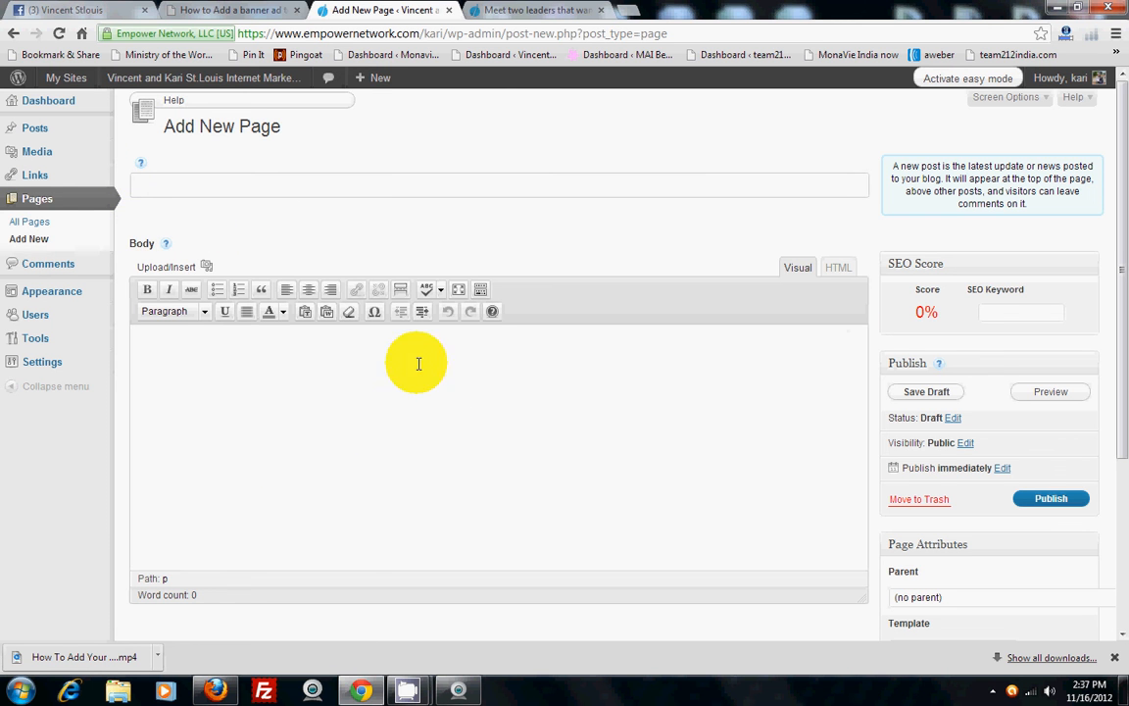
Step: Reopen the Reading settings, choose a static page as the front page display, and review the available front and posts pages
{"action": "mouse_move", "coordinate": [65, 364]}
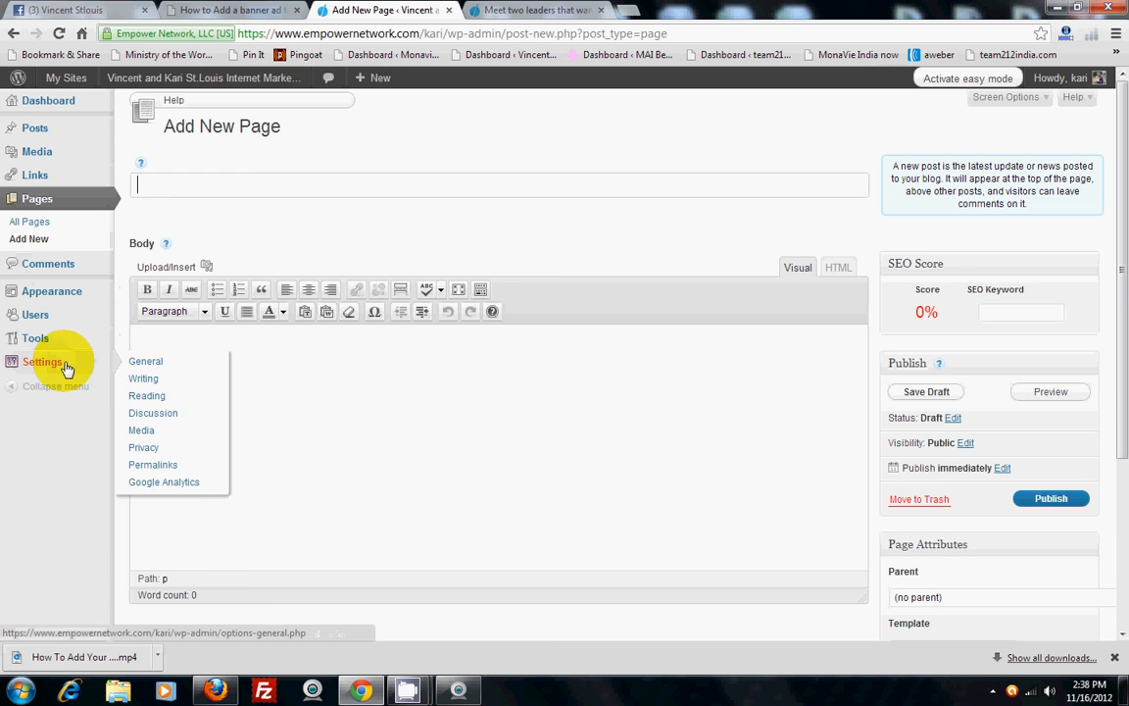
{"action": "left_click", "coordinate": [147, 396]}
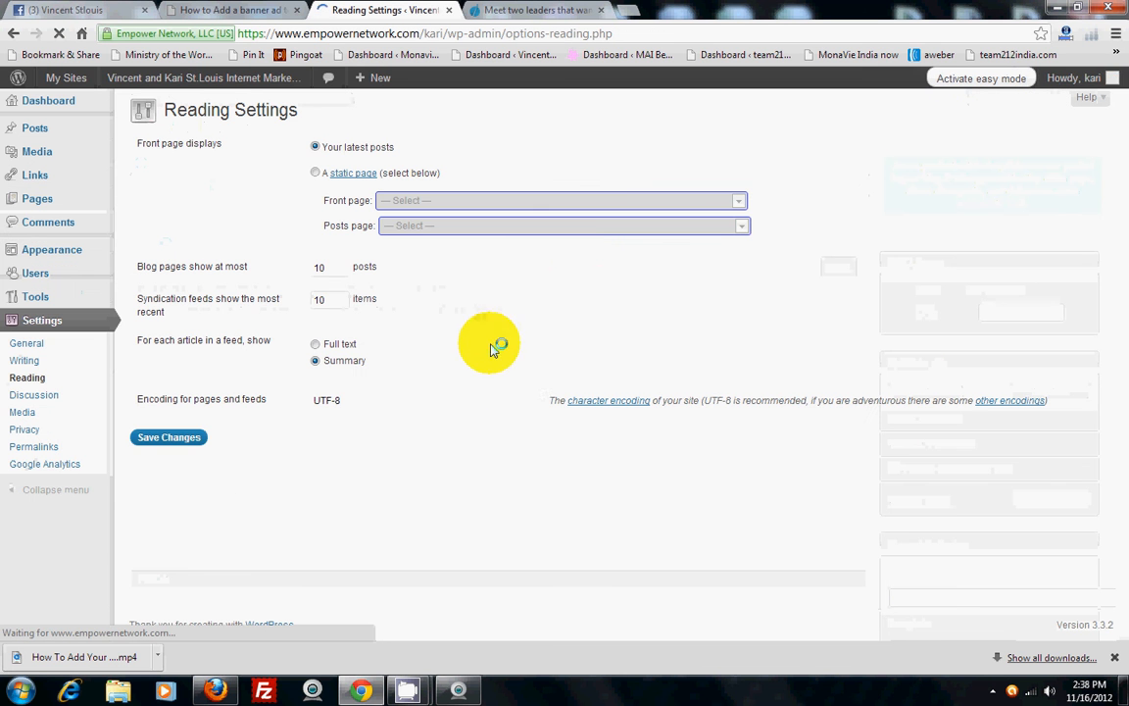
{"action": "left_click", "coordinate": [314, 174]}
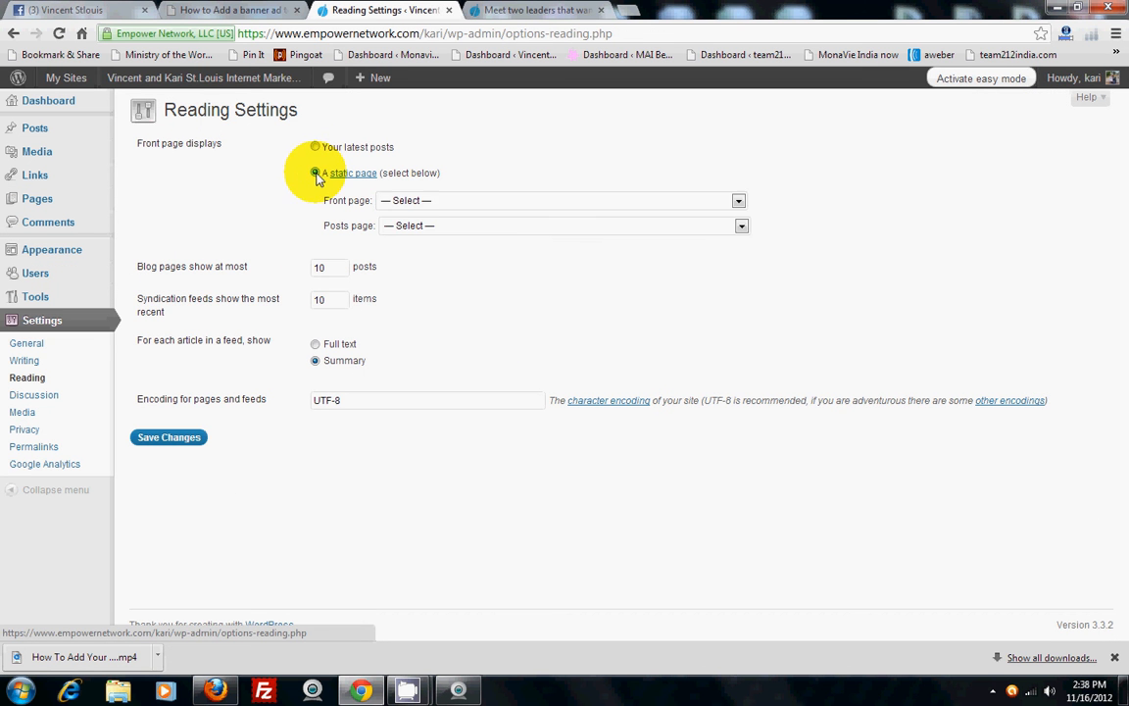
{"action": "left_click", "coordinate": [738, 201]}
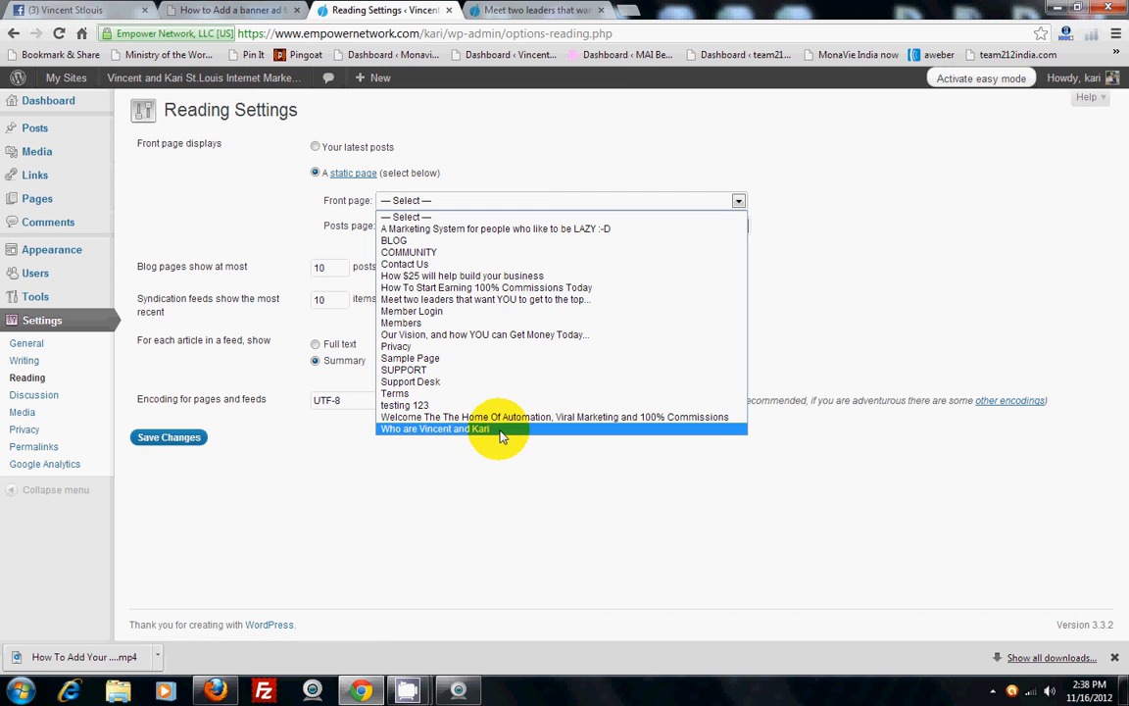
{"action": "left_click", "coordinate": [870, 218]}
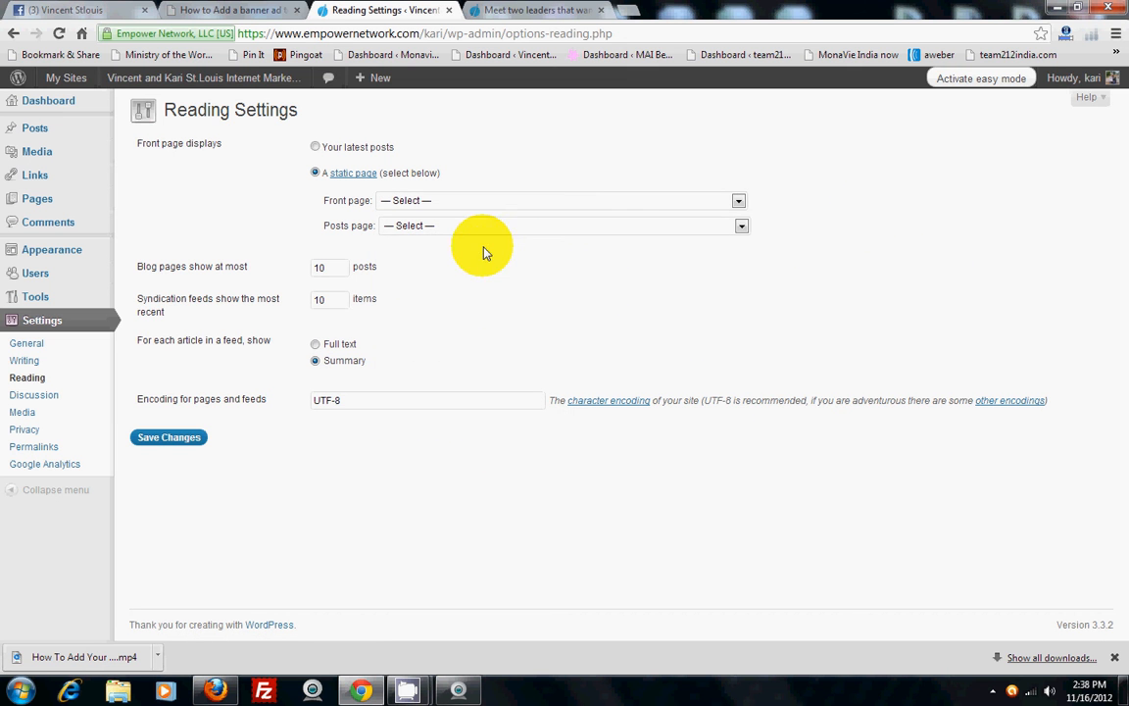
{"action": "left_click", "coordinate": [742, 227]}
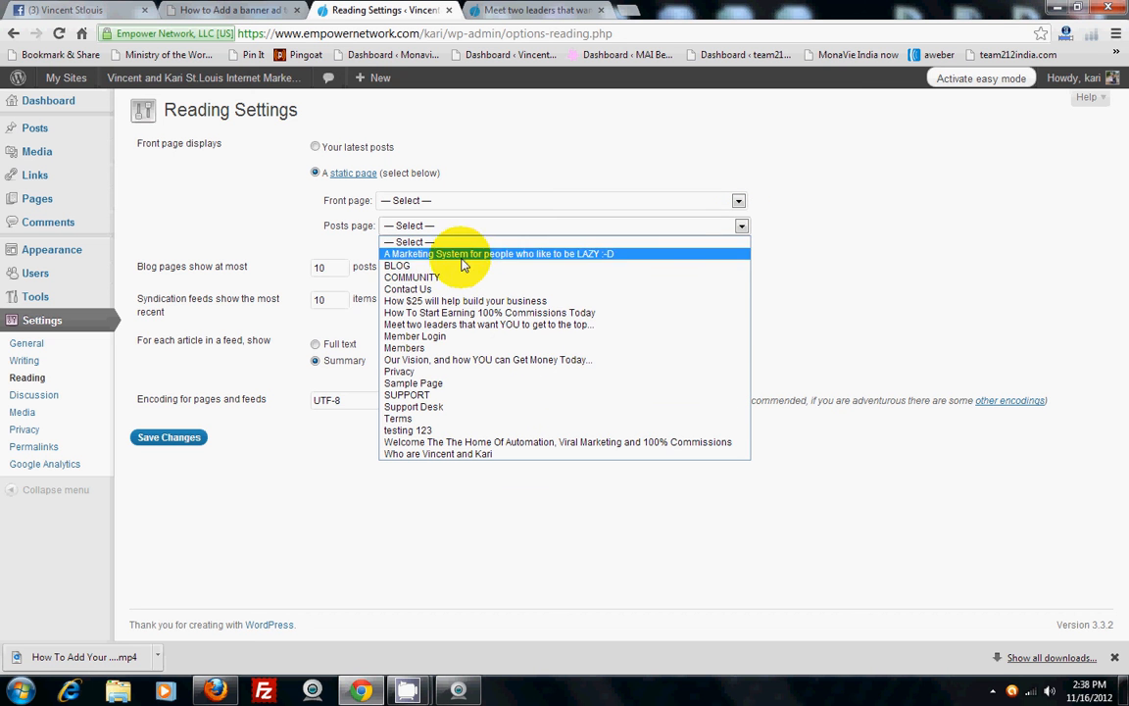
{"action": "left_click", "coordinate": [855, 286]}
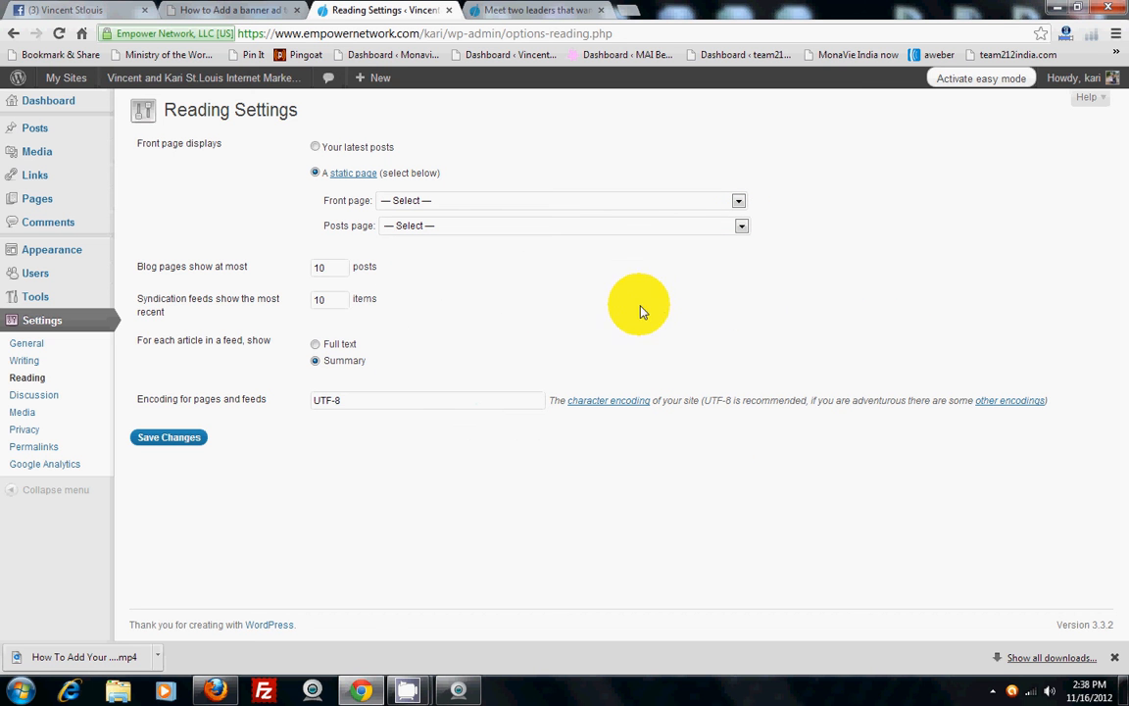
Step: Examine the Posts page and Front page fields, and set the front page display back to the latest posts
{"action": "mouse_move", "coordinate": [89, 127]}
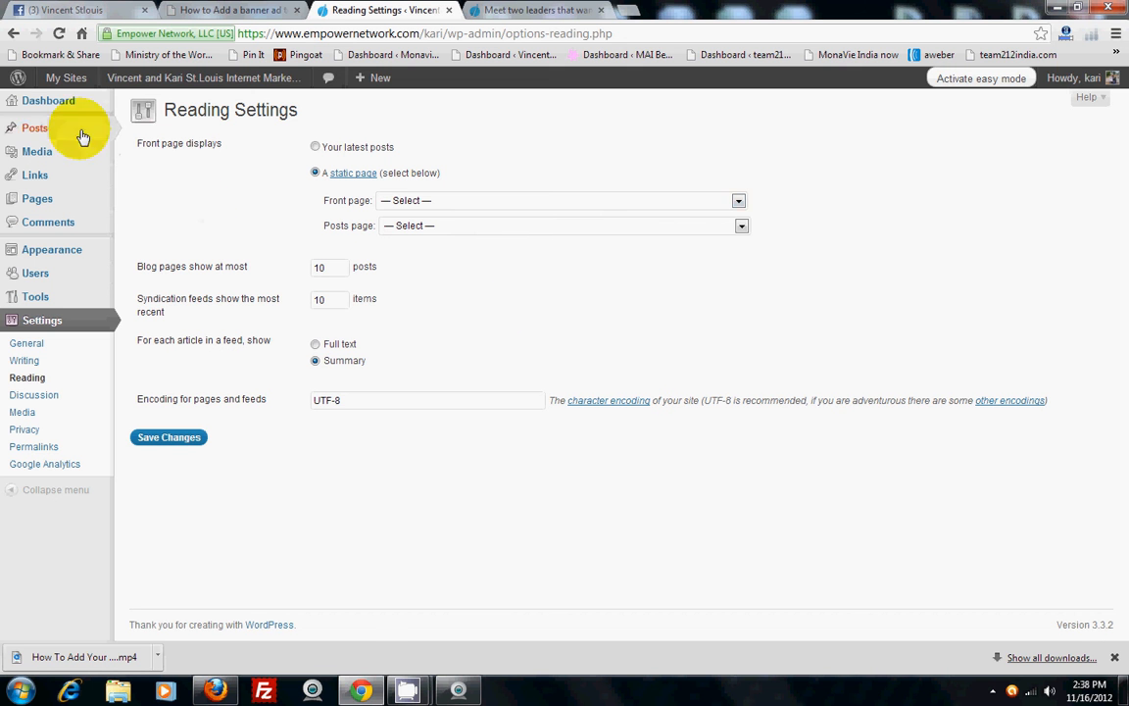
{"action": "double_click", "coordinate": [338, 227]}
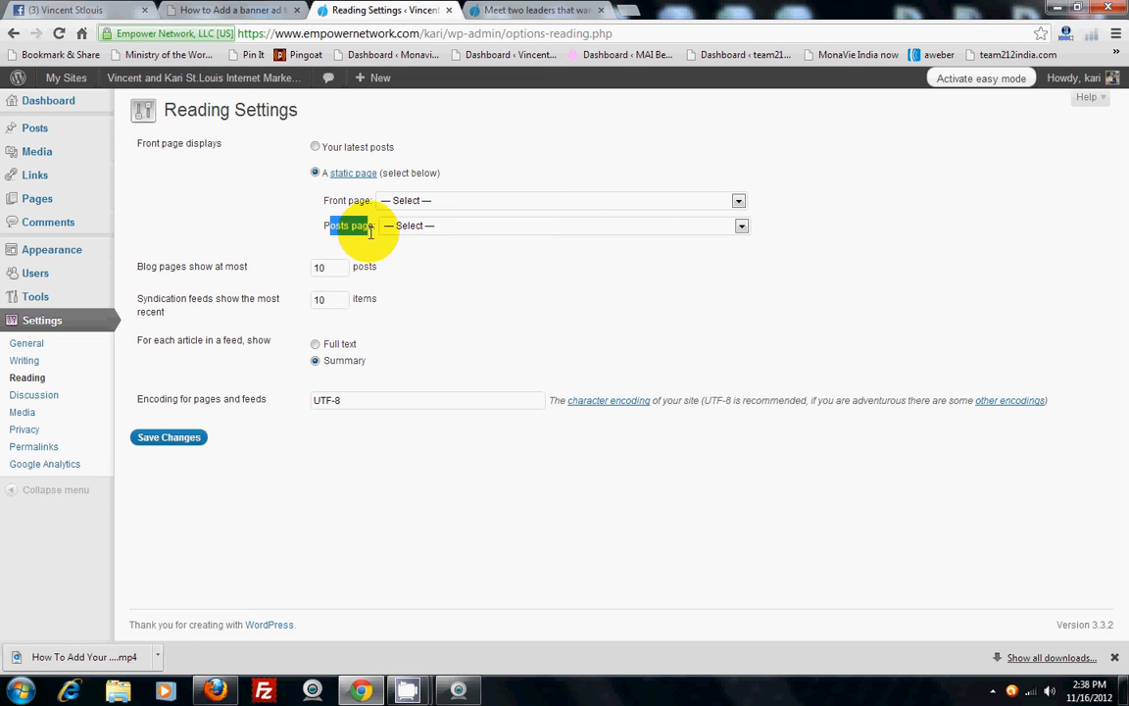
{"action": "left_click", "coordinate": [453, 286]}
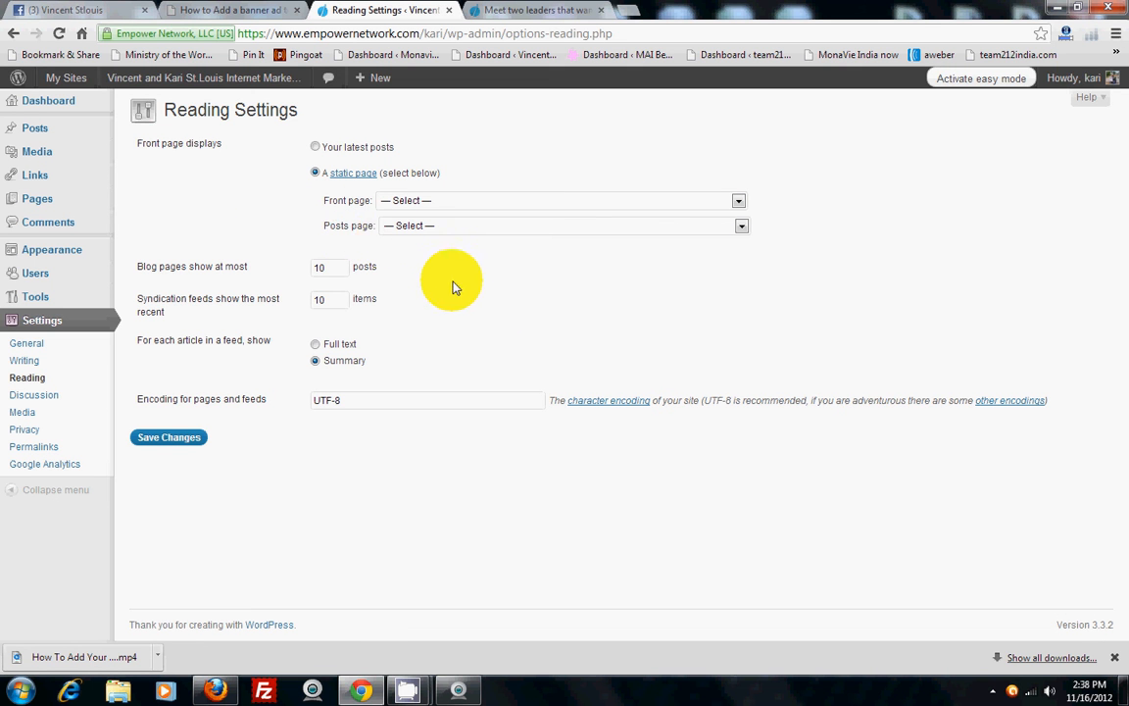
{"action": "double_click", "coordinate": [331, 200]}
{"action": "left_click", "coordinate": [522, 138]}
{"action": "left_click", "coordinate": [316, 147]}
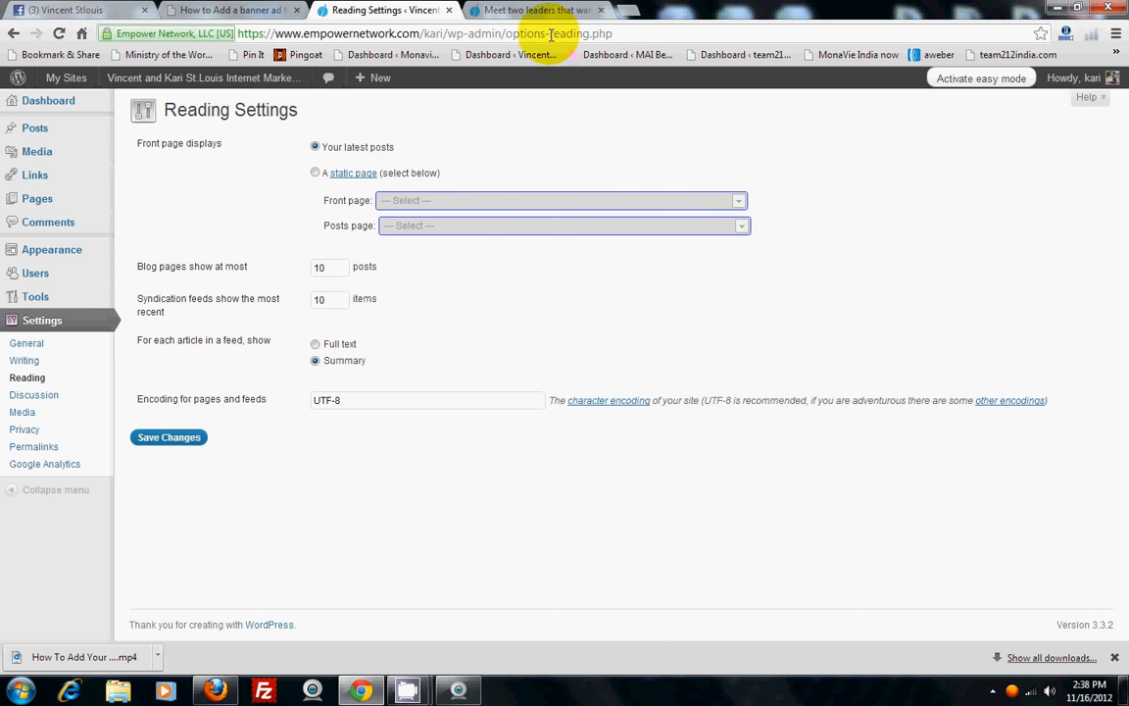
Step: View the posts on the live blog's home page, and return to the Reading settings
{"action": "left_click", "coordinate": [486, 13]}
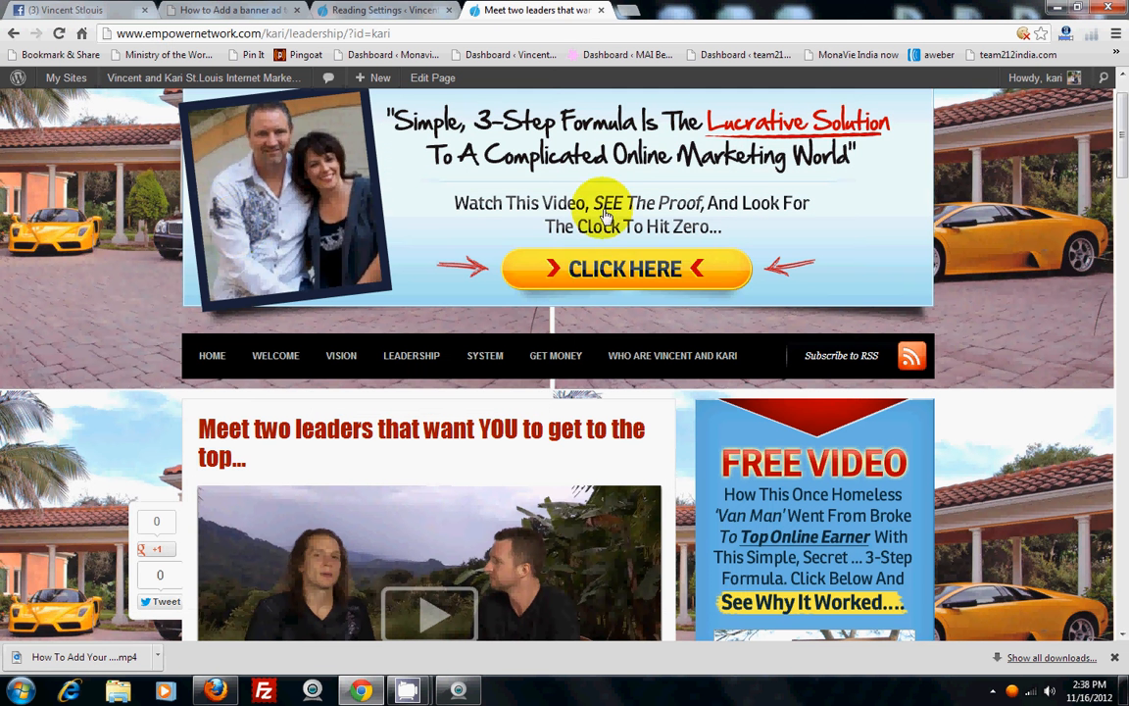
{"action": "left_click", "coordinate": [212, 355]}
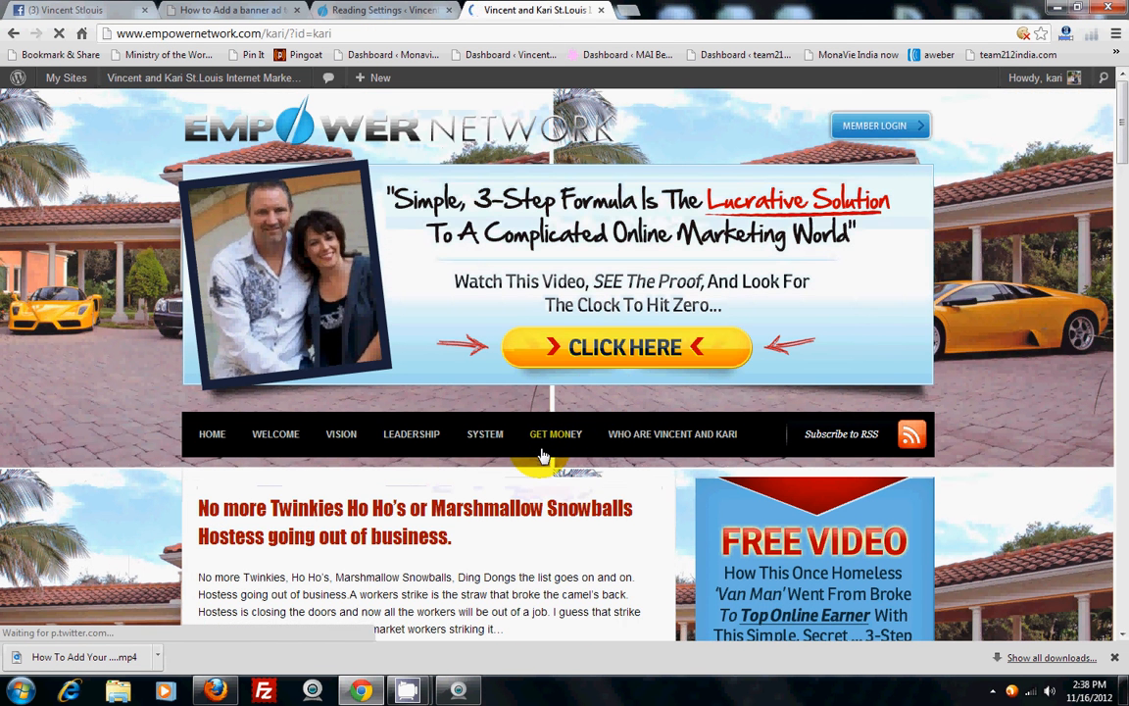
{"action": "scroll", "coordinate": [884, 263], "scroll_direction": "down", "scroll_amount": 7}
{"action": "scroll", "coordinate": [985, 301], "scroll_direction": "down", "scroll_amount": 10}
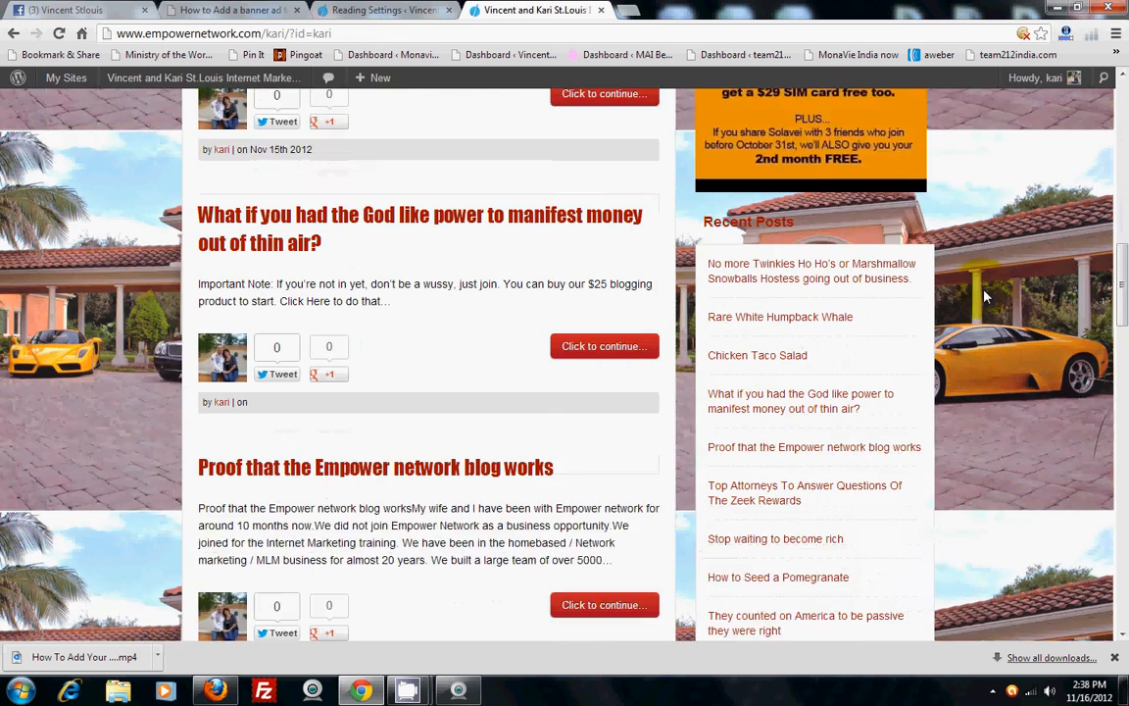
{"action": "scroll", "coordinate": [1095, 327], "scroll_direction": "up", "scroll_amount": 17}
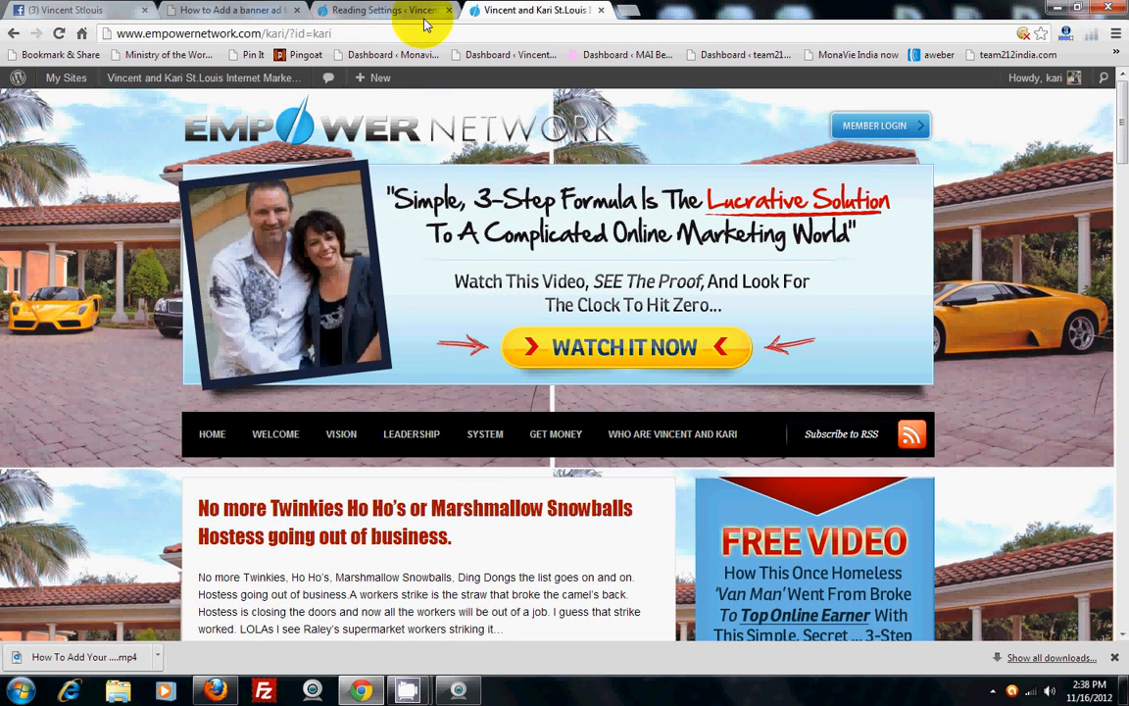
{"action": "left_click", "coordinate": [361, 11]}
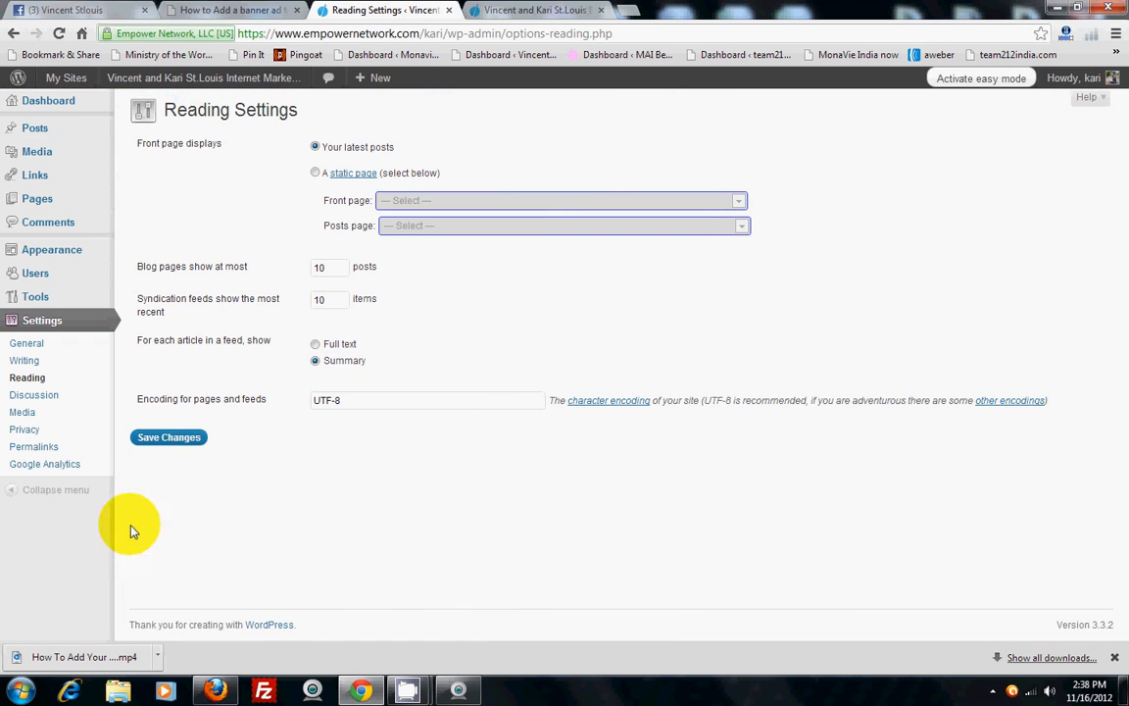
Step: View the admin dashboard and its Reading settings again, and switch to the article on adding a banner ad to an Empower blog
{"action": "left_click", "coordinate": [88, 111]}
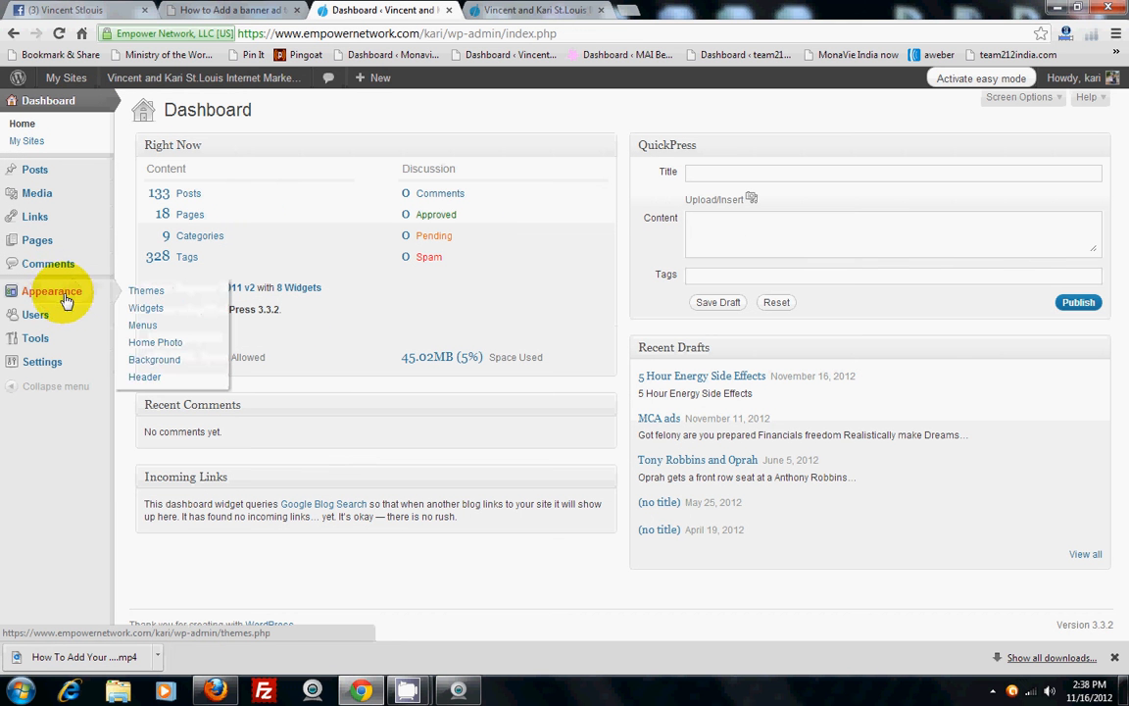
{"action": "mouse_move", "coordinate": [63, 368]}
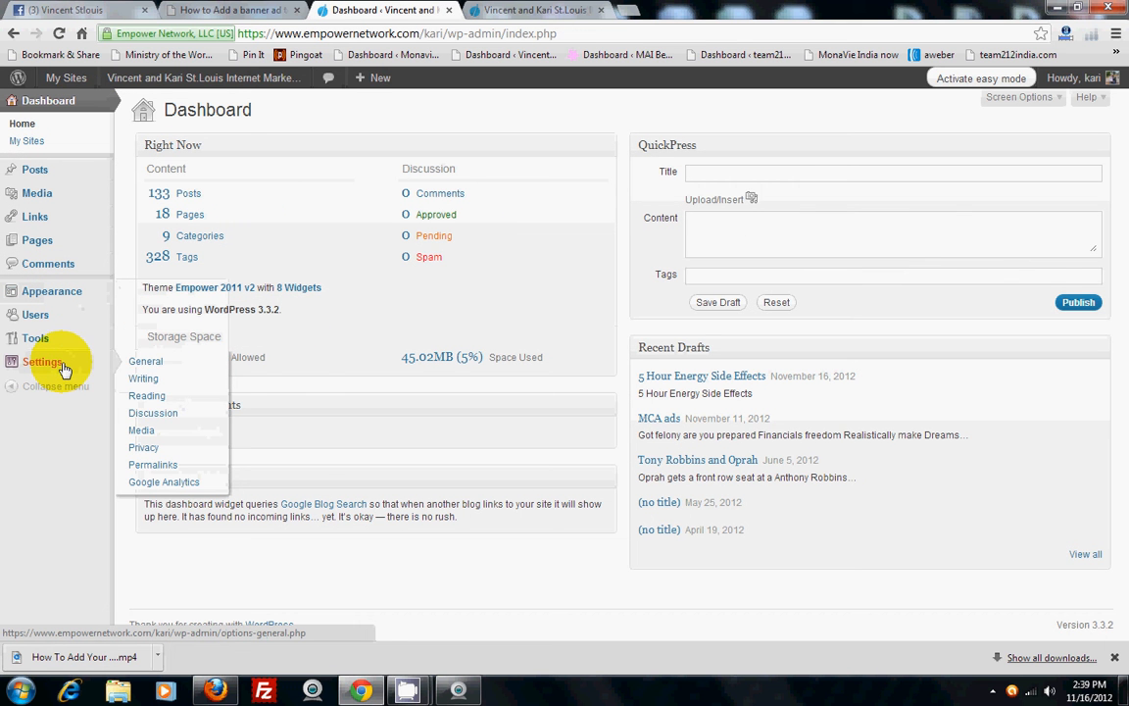
{"action": "left_click", "coordinate": [146, 395]}
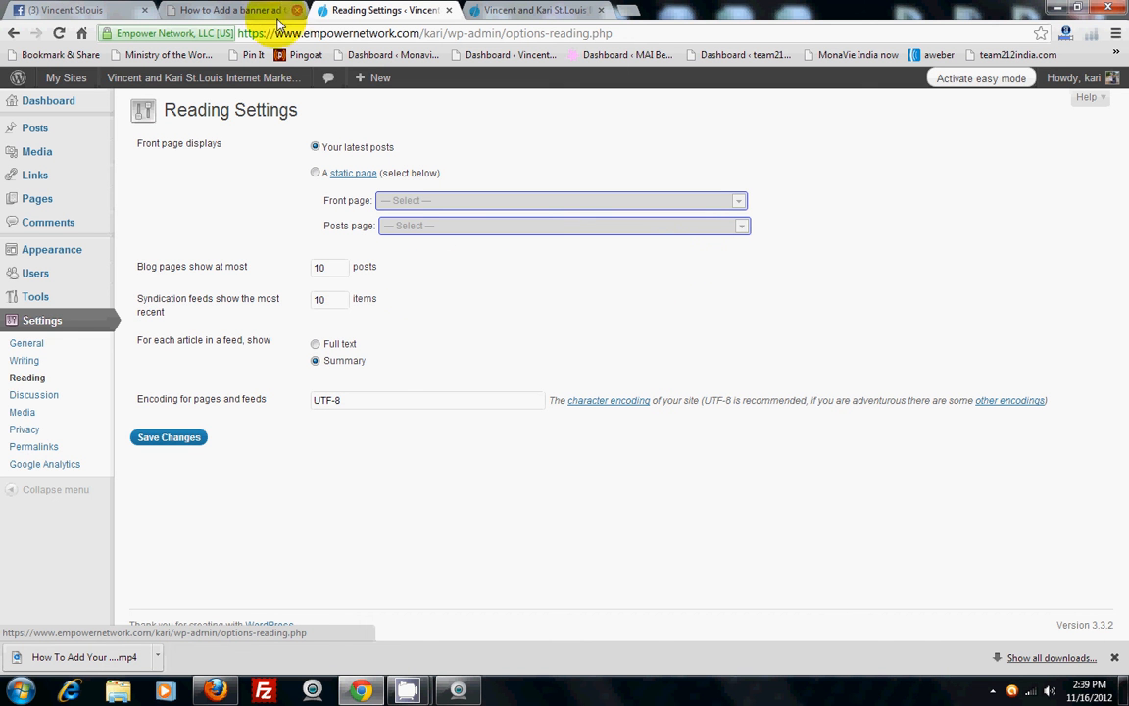
{"action": "left_click", "coordinate": [227, 10]}
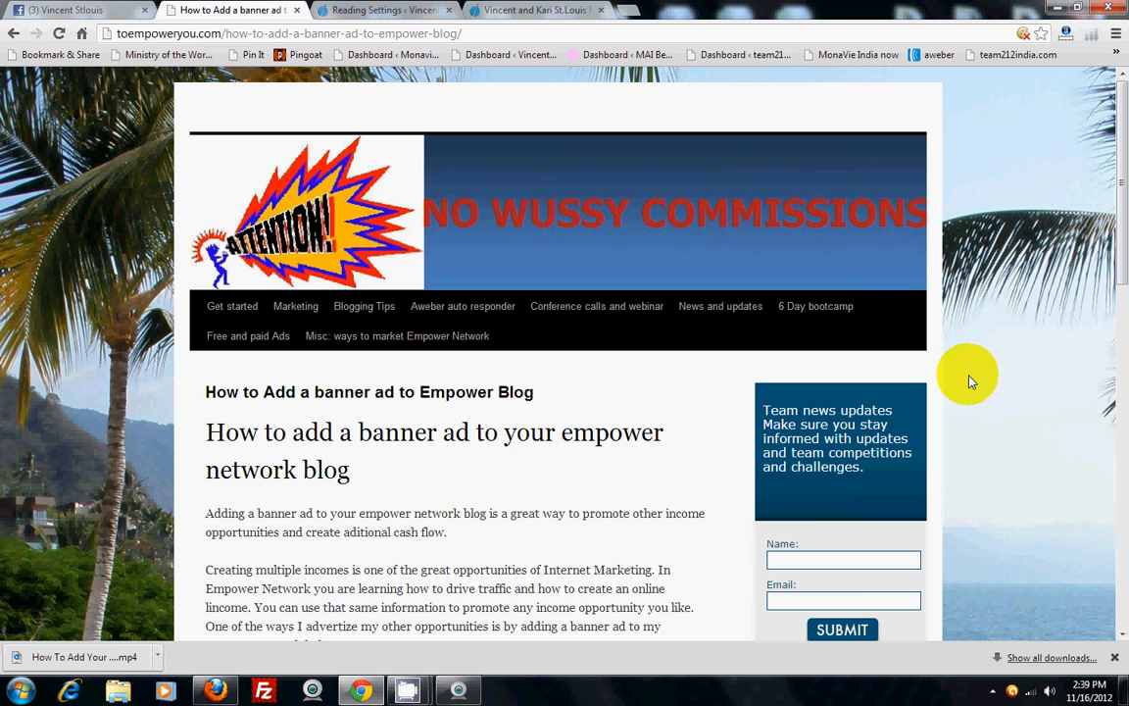